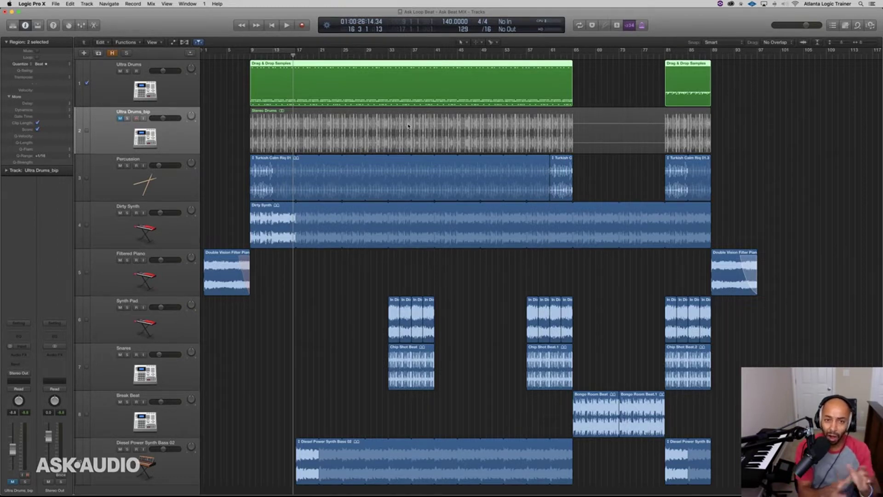
Delete the Ultra Drums_bip track together with its Stereo Drums region
click(425, 126)
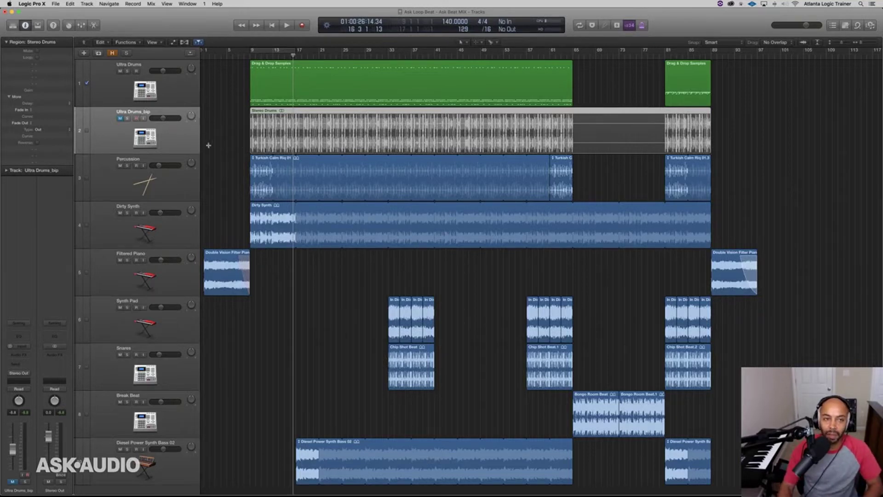
click(186, 94)
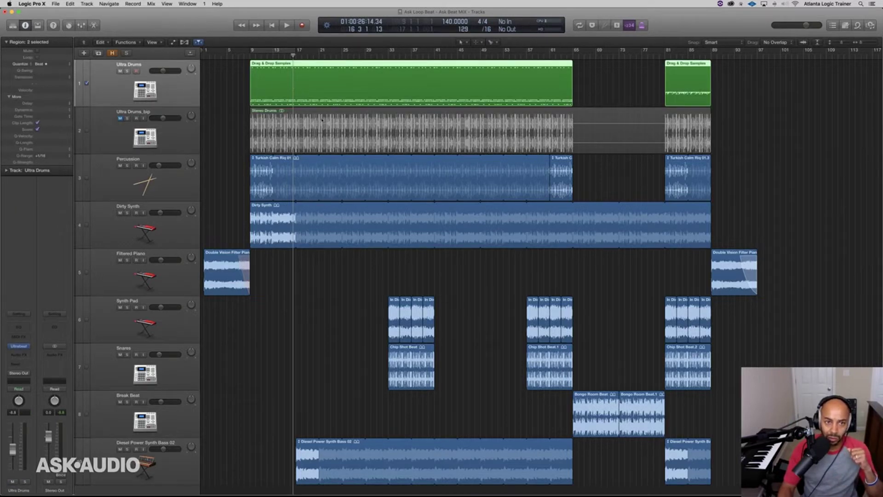
click(115, 140)
key(super+BackSpace)
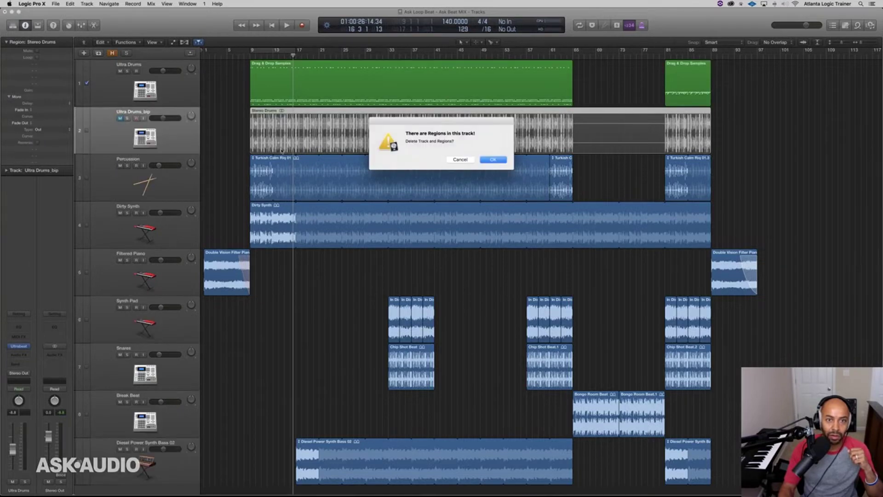
click(500, 162)
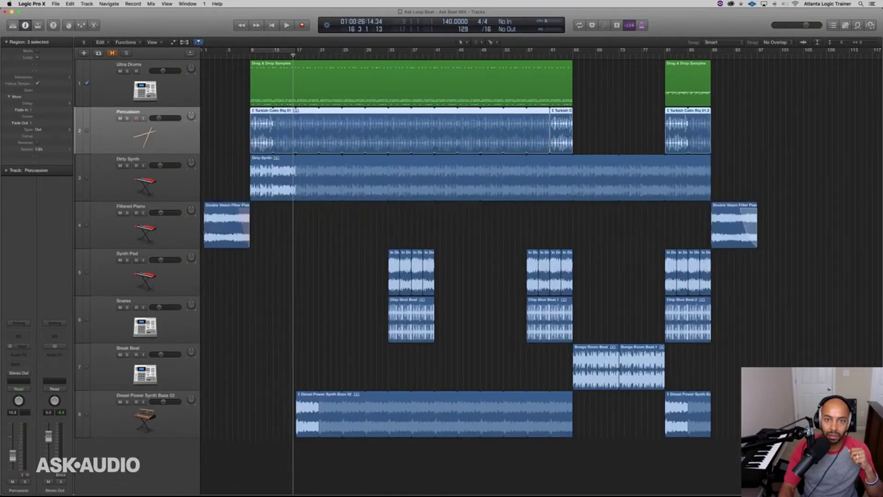
Open the first Drag & Drop Samples region of the Ultra Drums track in the Piano Roll and enlarge the editor
click(182, 96)
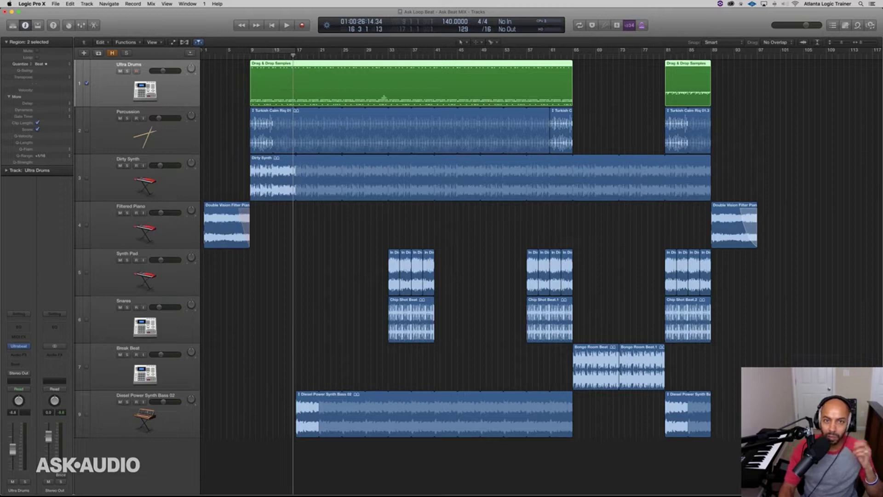
double_click(275, 81)
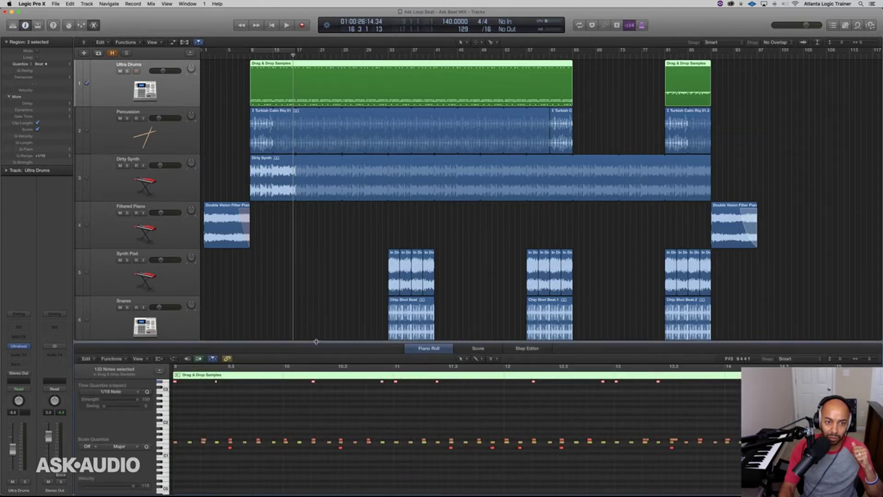
drag(316, 343, 316, 228)
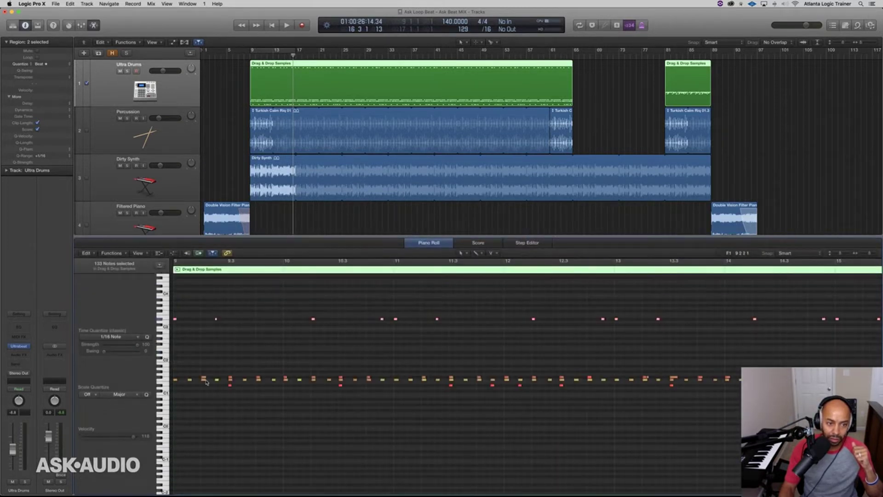
Examine the drum notes pitch by pitch in the Piano Roll, selecting all notes of each used key, and close the editor
click(161, 388)
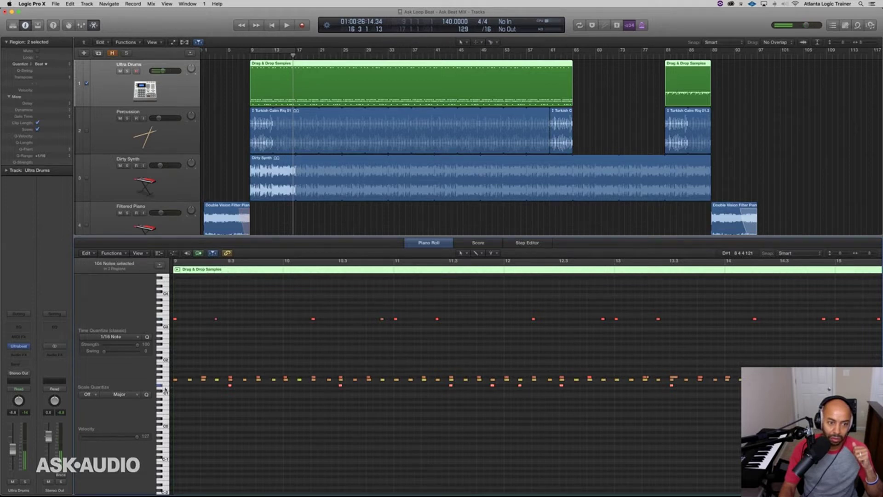
click(166, 380)
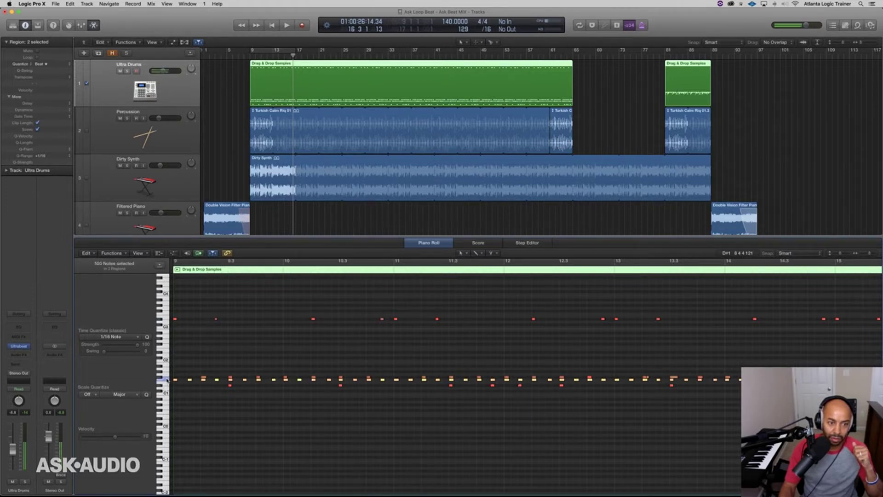
click(160, 379)
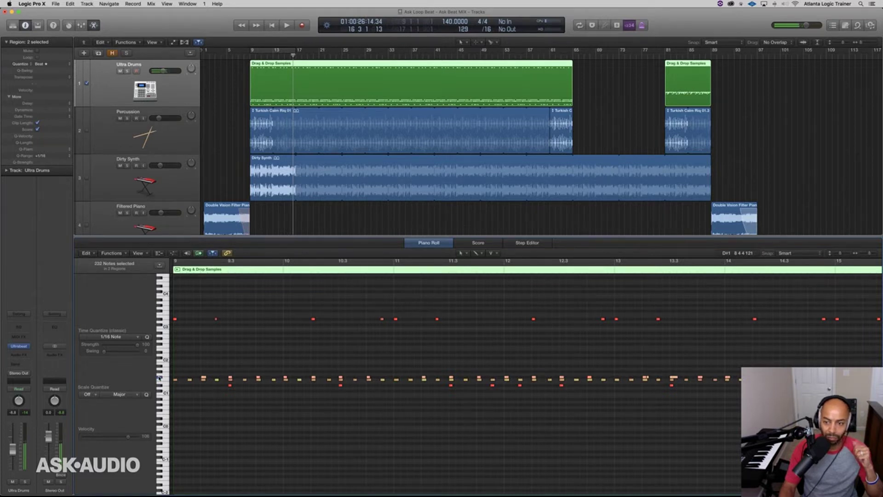
click(160, 319)
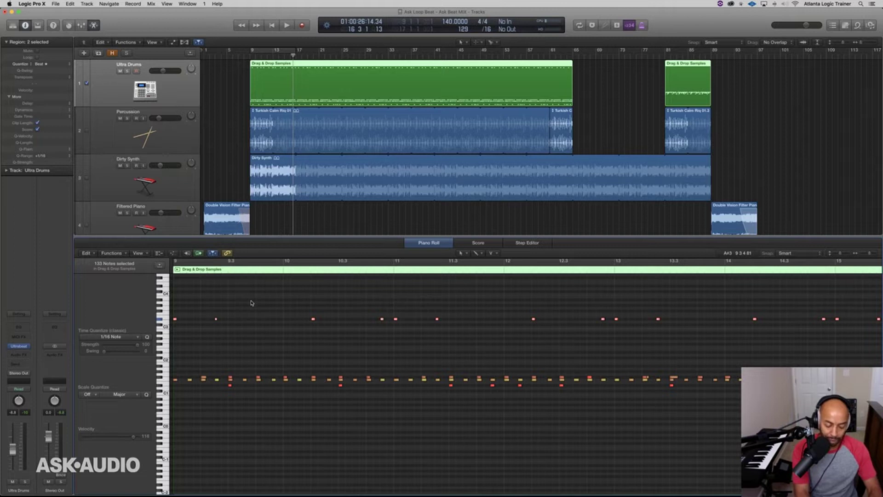
key(p)
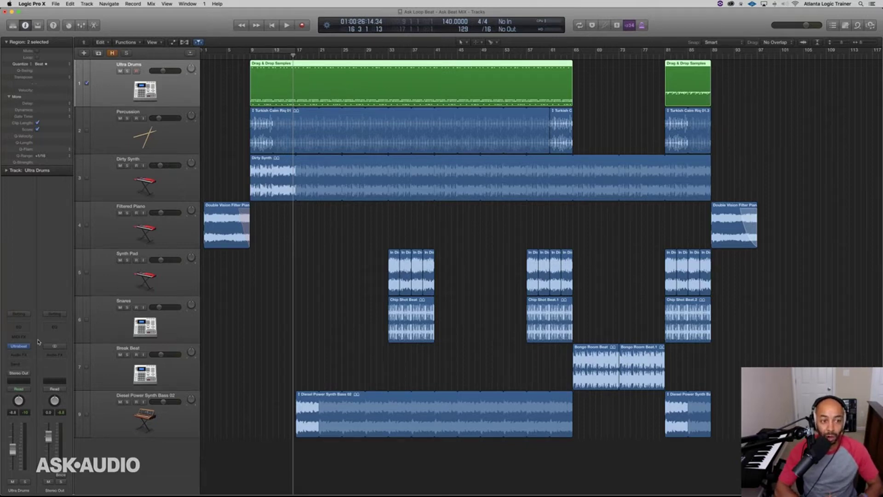
Open the Ultrabeat instrument of the Ultra Drums track and move its window clear of the track headers
mouse_move(22, 348)
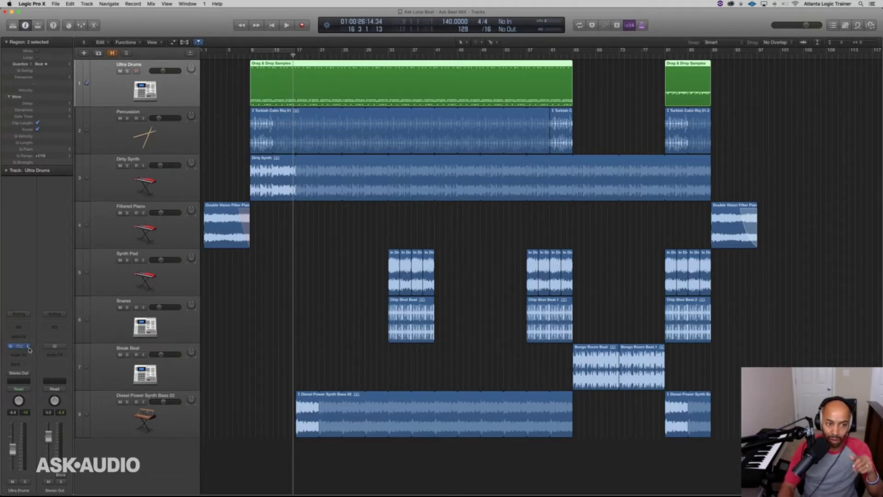
click(20, 350)
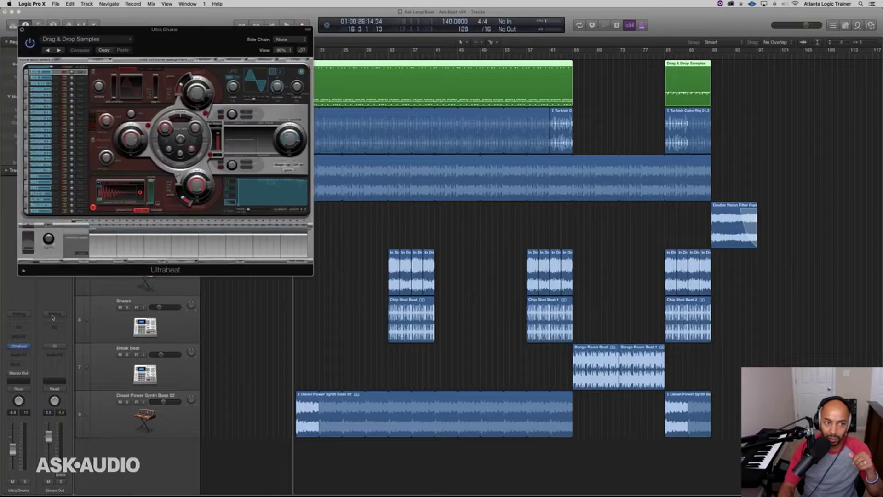
drag(201, 38, 472, 51)
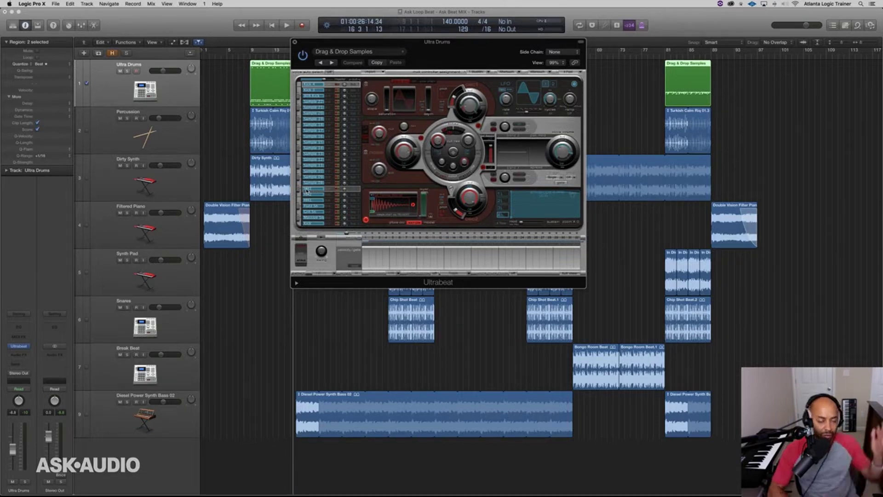
drag(438, 46, 438, 94)
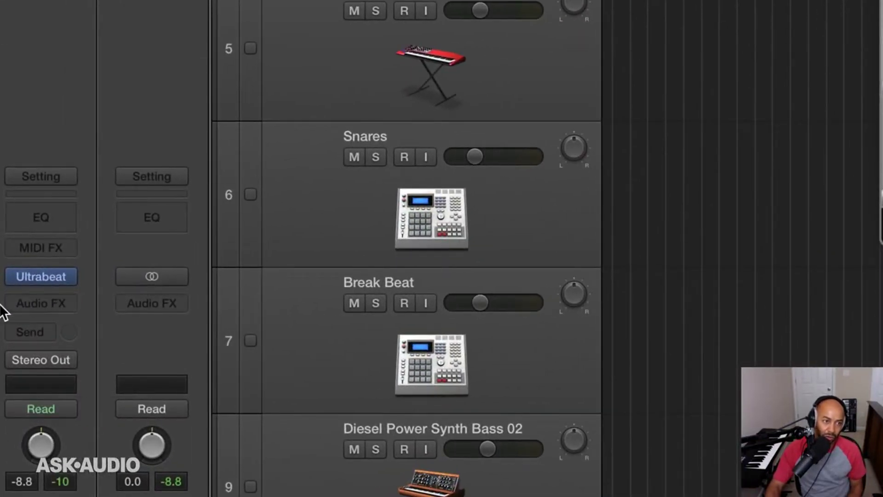
Reload Ultrabeat on the Ultra Drums channel strip as its Multi Output version
mouse_move(32, 283)
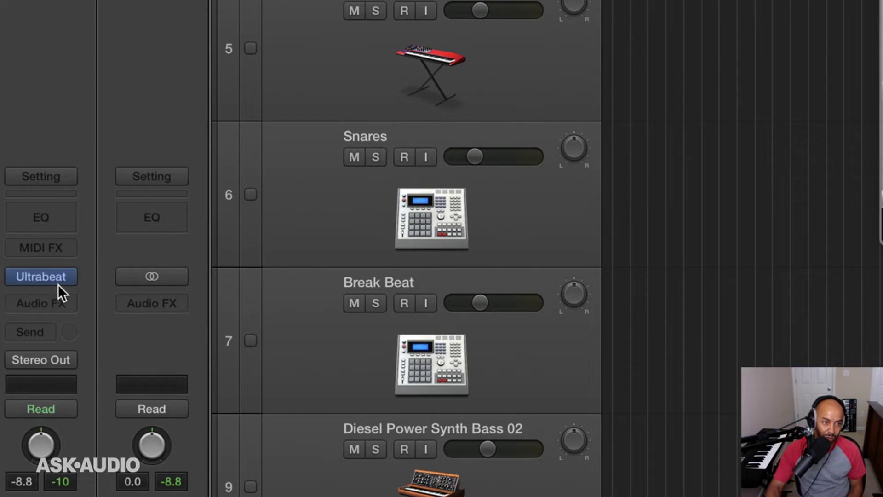
click(70, 280)
mouse_move(71, 286)
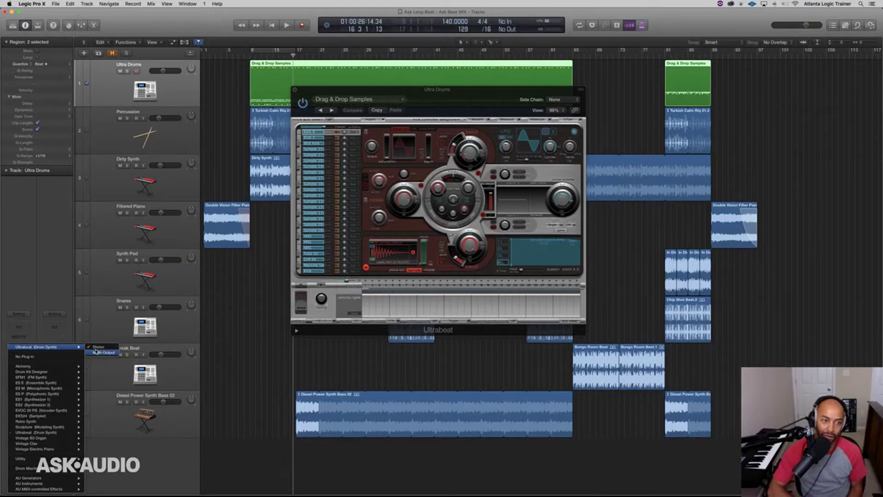
click(96, 352)
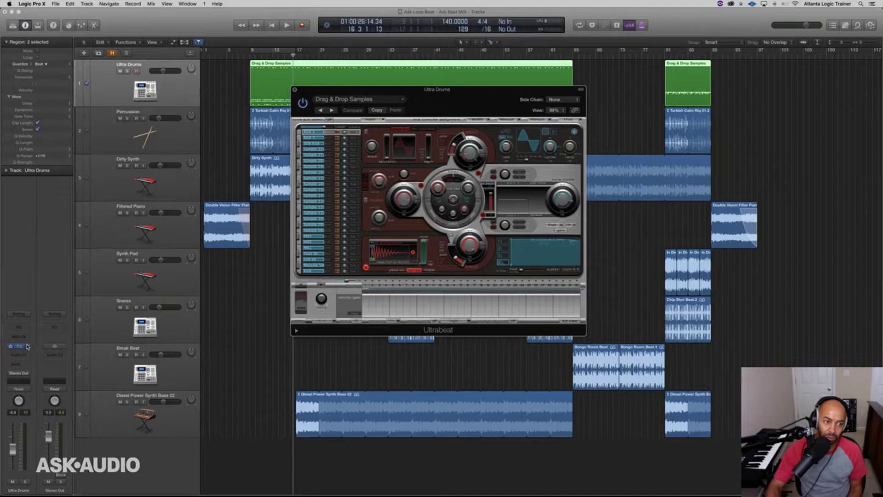
click(29, 348)
click(99, 353)
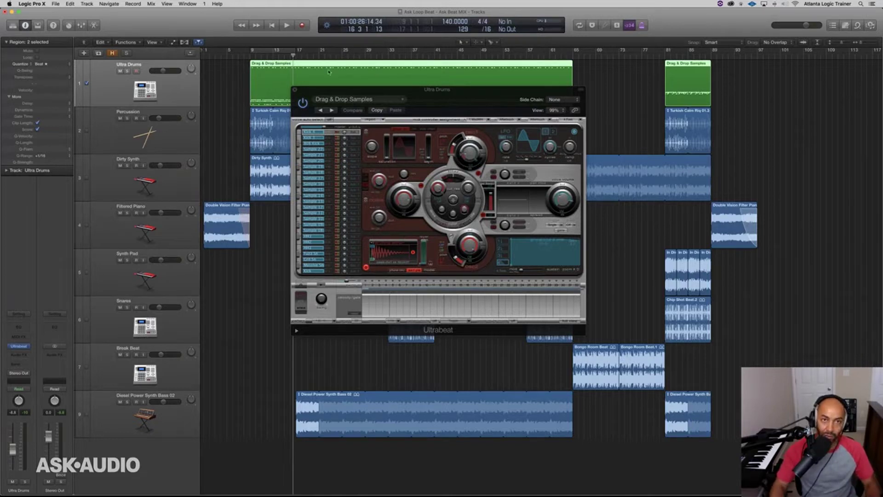
Turn on the cycle range from bar 9 to 17, solo the Ultra Drums track and play it with Ultrabeat in view
click(267, 51)
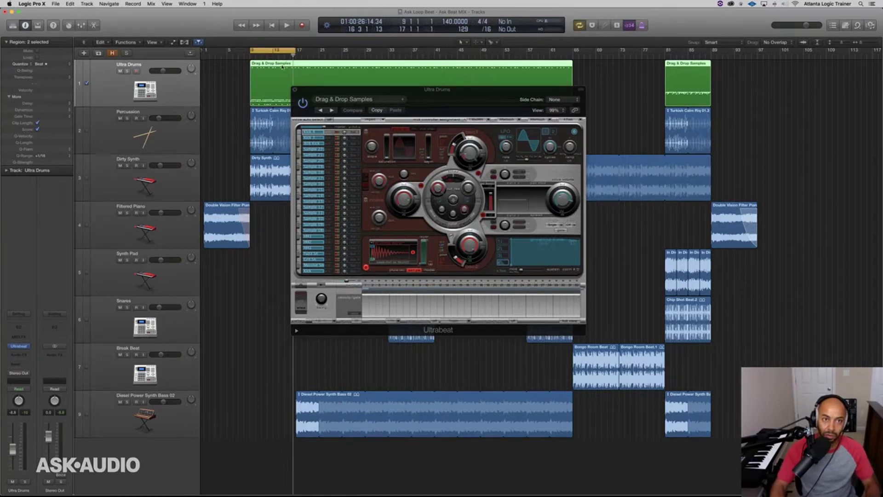
click(128, 71)
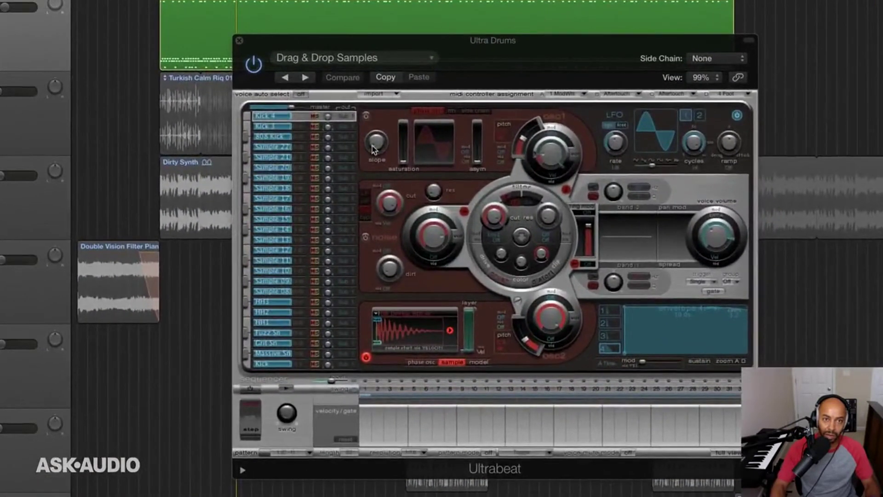
drag(515, 44, 597, 26)
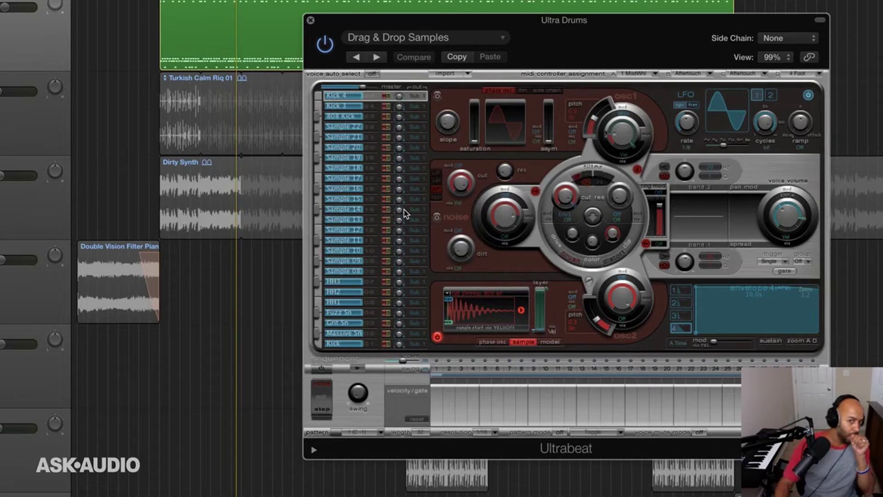
click(332, 177)
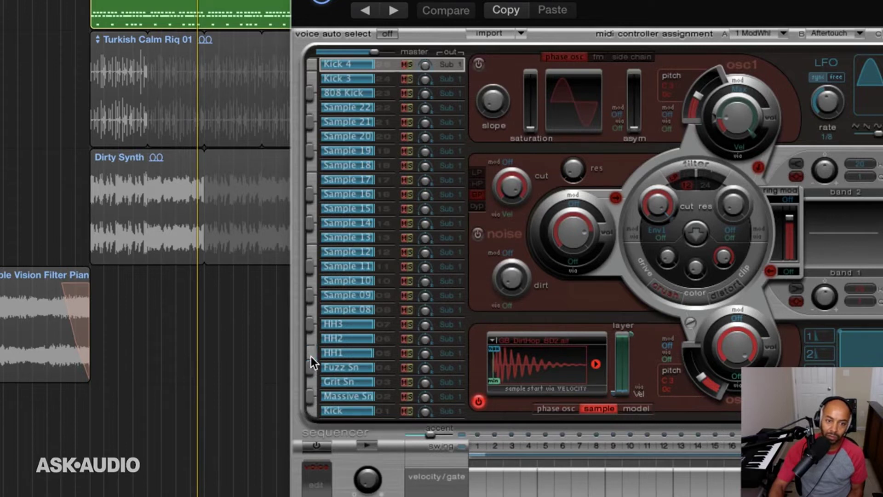
drag(179, 74, 343, 388)
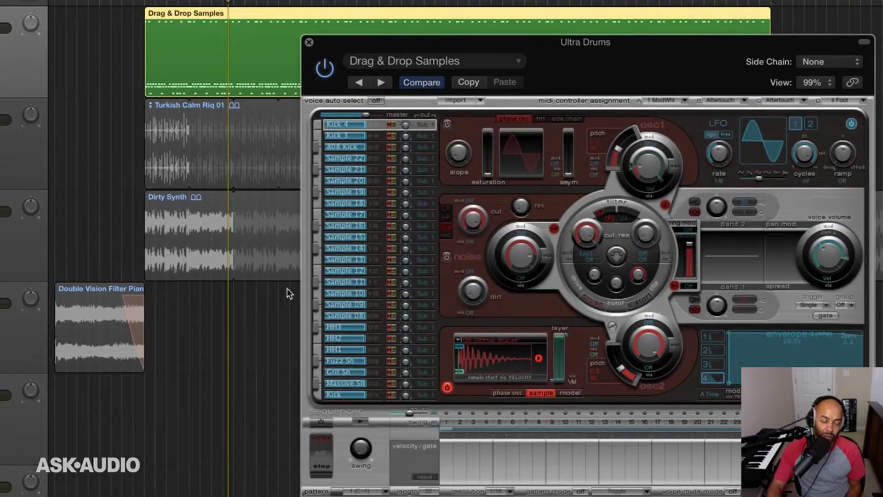
key(space)
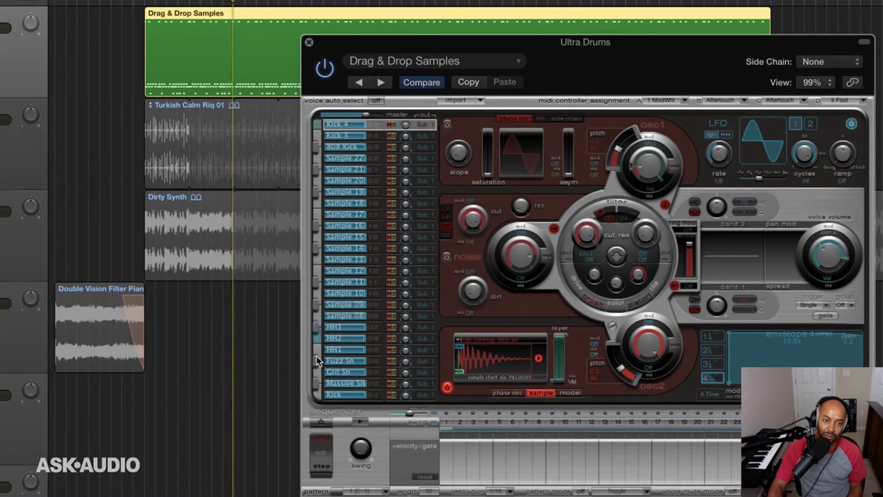
Examine the Kick, Massive Sn, Grit Sn, Fuzz Sn and HH1 sounds in Ultrabeat by selecting each one
click(317, 328)
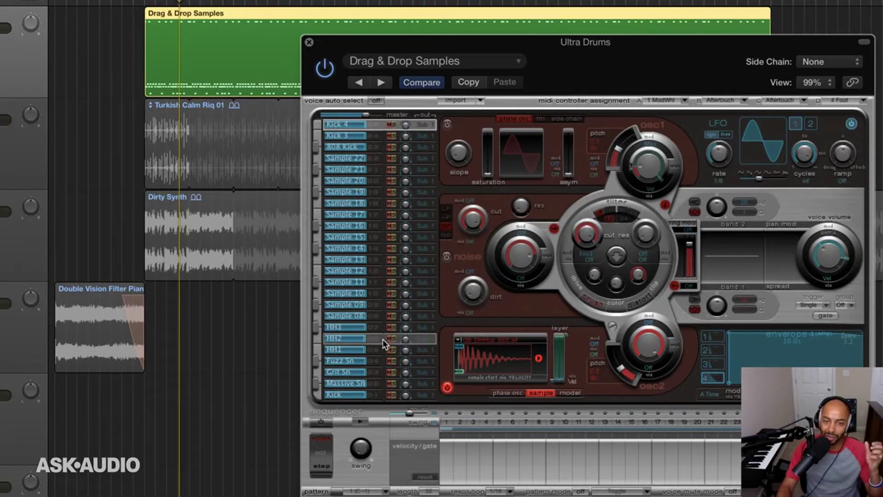
click(367, 394)
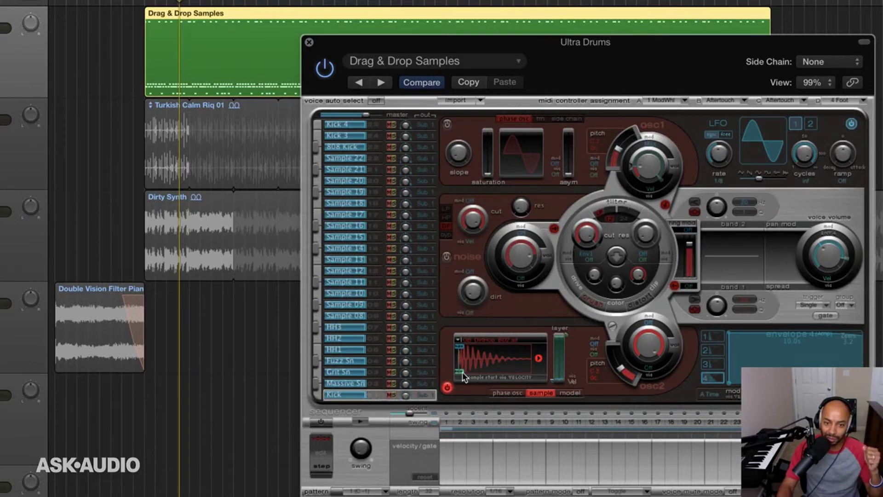
click(377, 384)
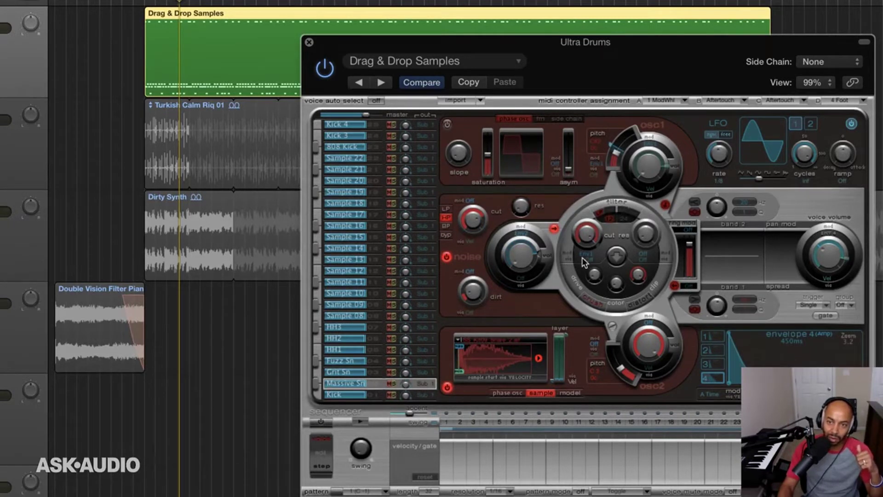
click(375, 372)
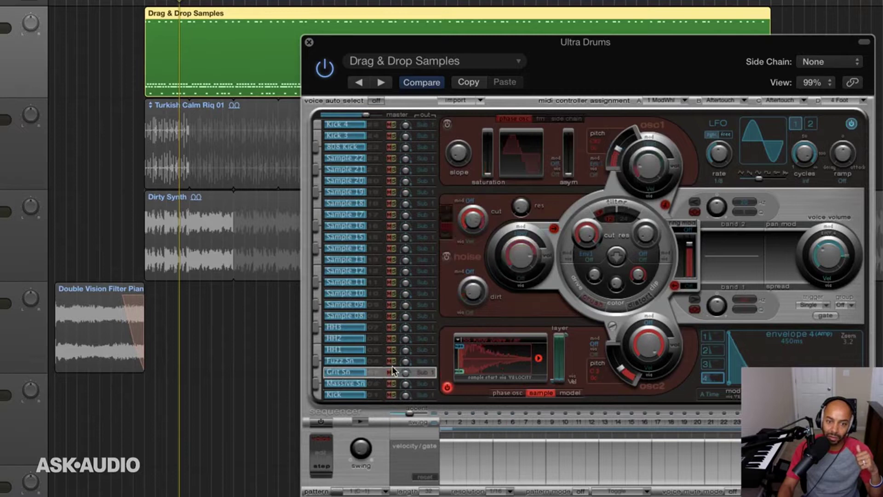
click(380, 361)
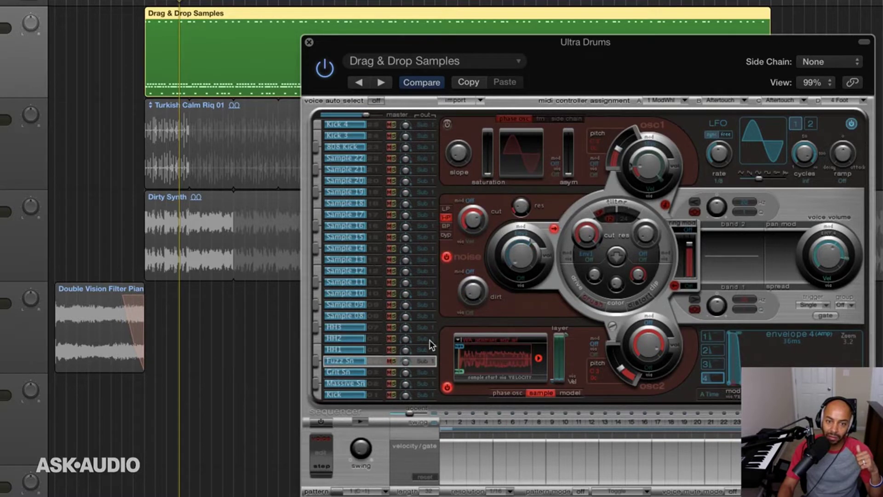
click(387, 350)
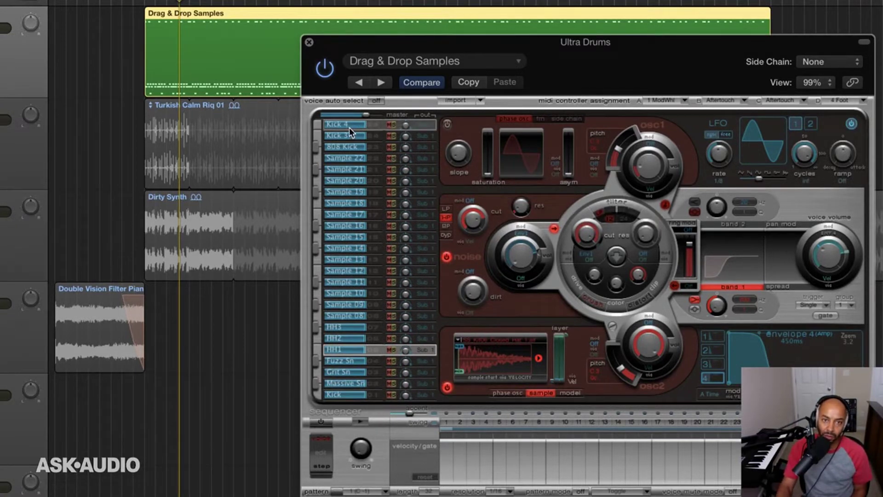
Select the Kick 4 sound in Ultrabeat's drum list and examine its mixer row
click(374, 125)
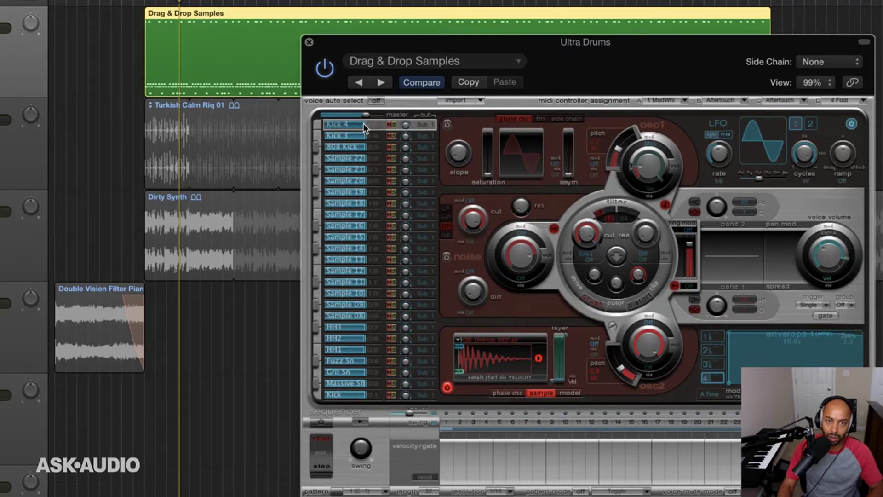
mouse_move(364, 120)
mouse_down()
mouse_move(372, 122)
mouse_move(364, 122)
mouse_up()
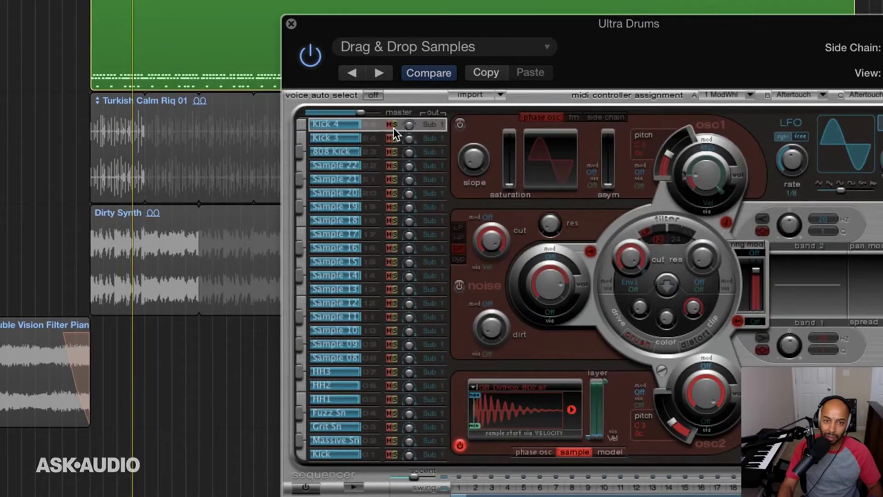
click(385, 133)
click(383, 131)
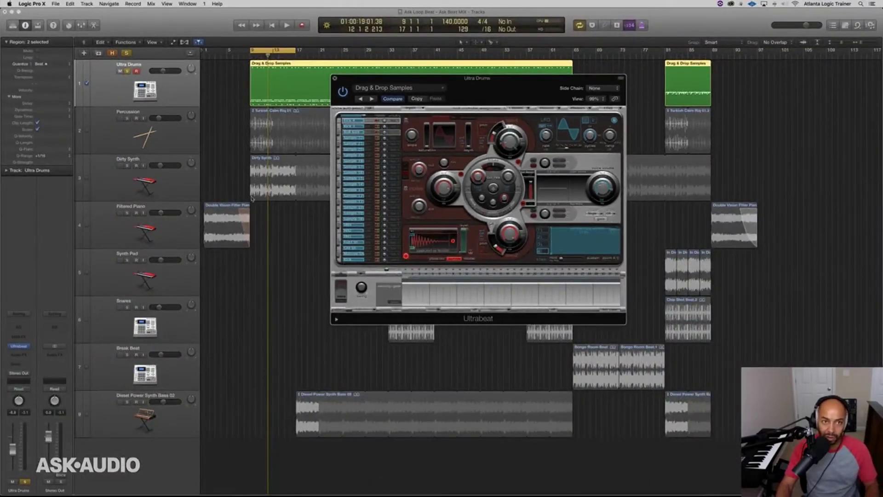
Play the soloed drums briefly and route the Kick 4 sound's output to Sub Group 9 (17) in Ultrabeat
key(space)
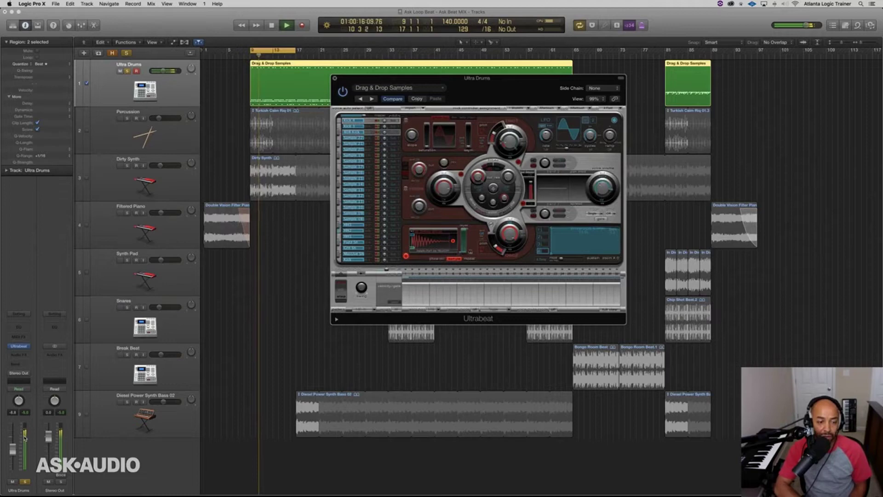
key(space)
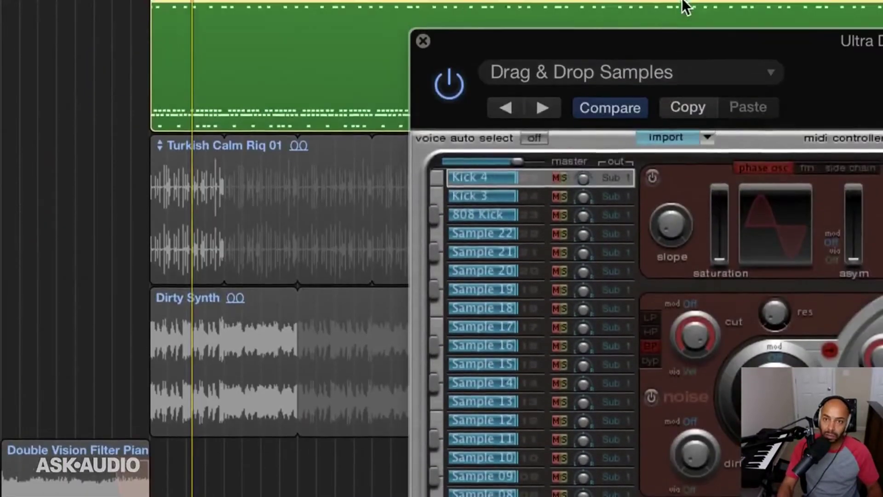
click(616, 179)
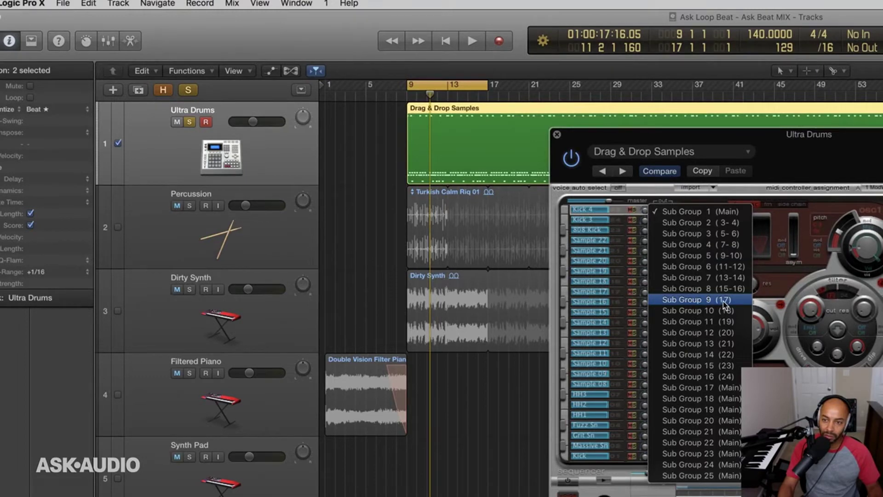
click(723, 301)
drag(683, 137, 476, 85)
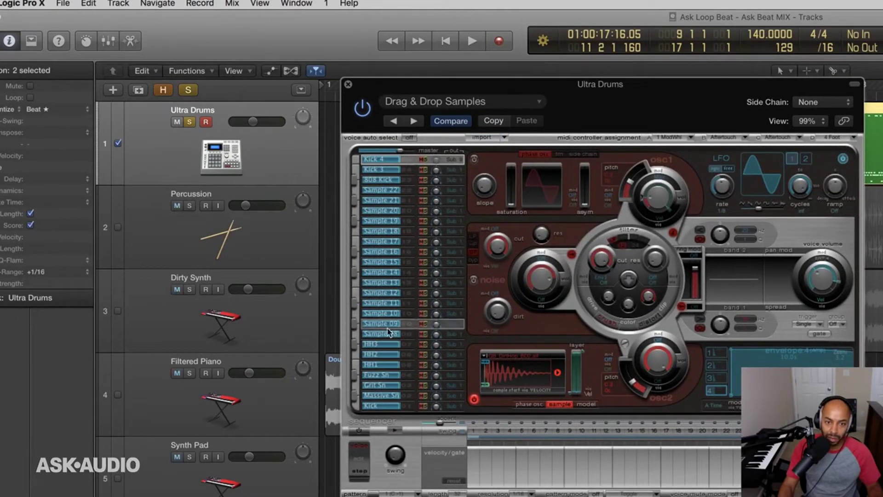
Audition the Fuzz Sn sound and route its output to Sub Group 10 (18)
click(354, 375)
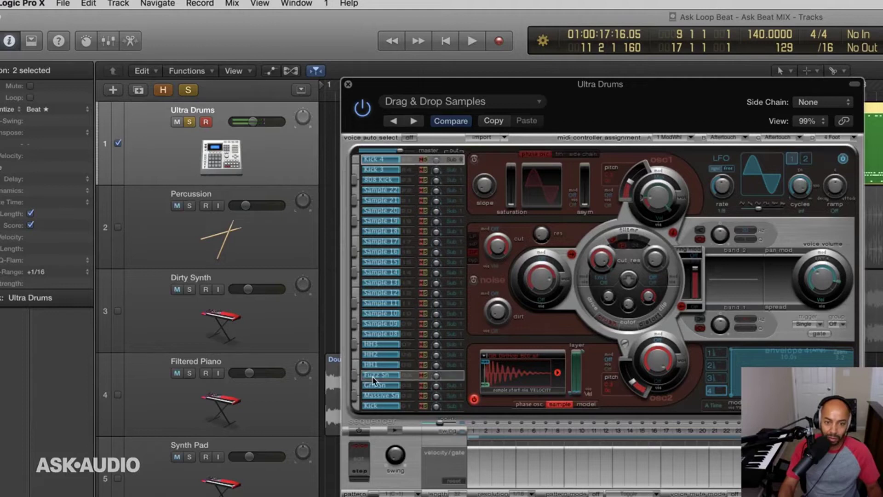
key(space)
click(371, 375)
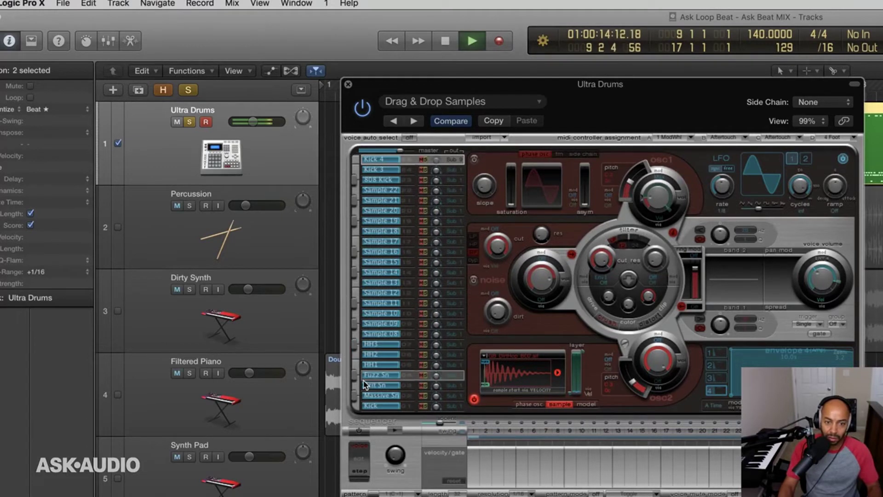
key(space)
click(452, 377)
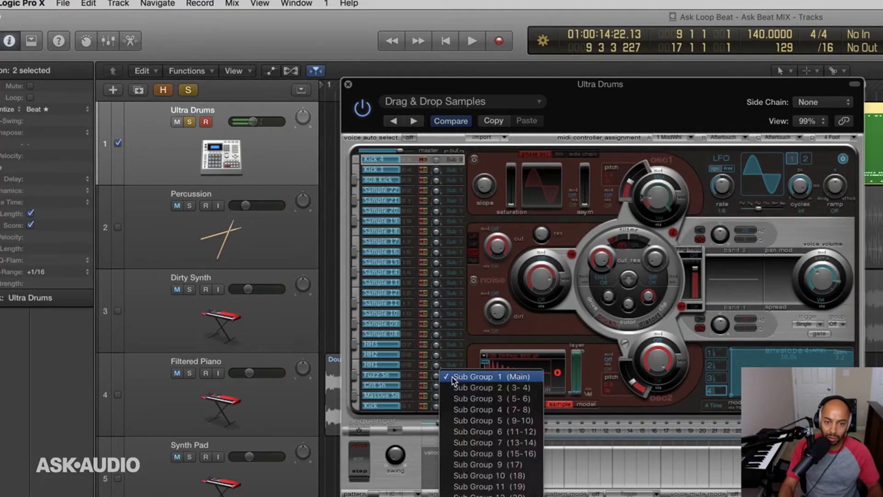
click(498, 477)
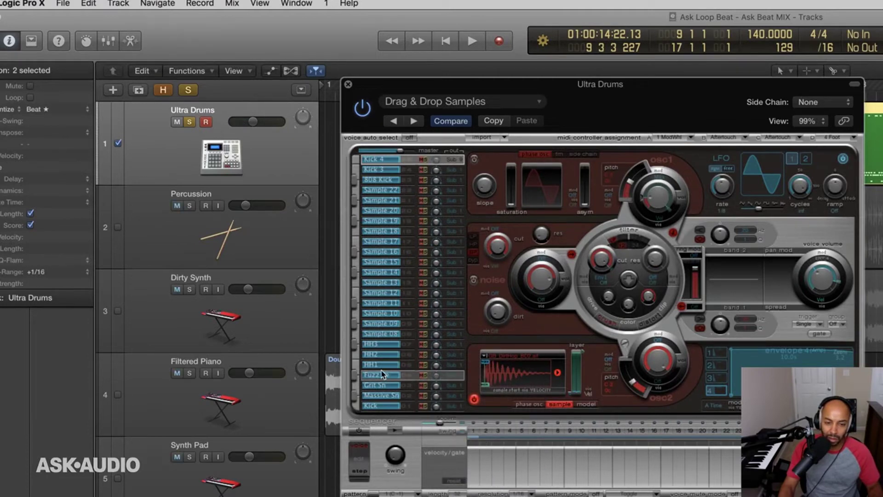
Route the HH1 sound's output to Sub Group 11 (19) and HH3's output to Sub Group 12 (20)
click(449, 369)
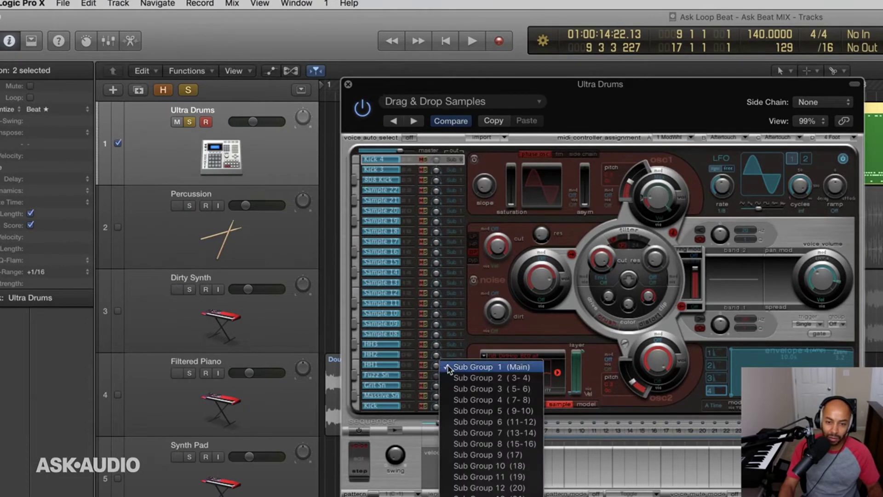
click(509, 479)
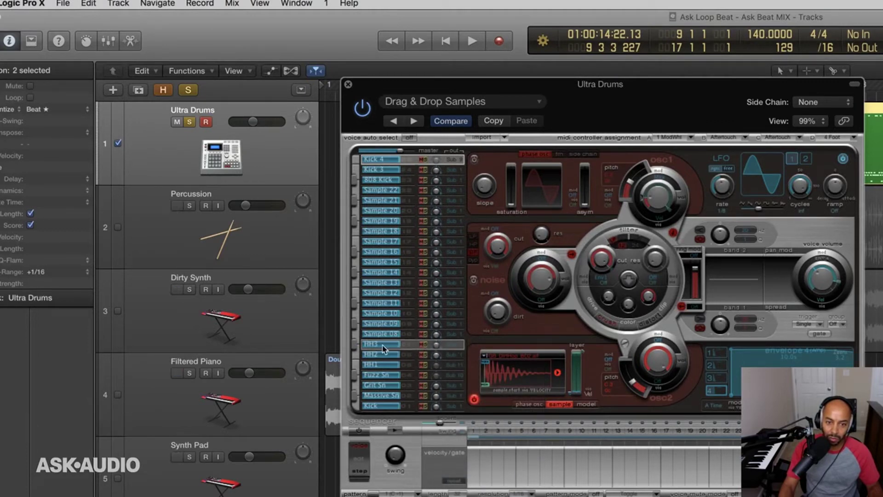
click(356, 344)
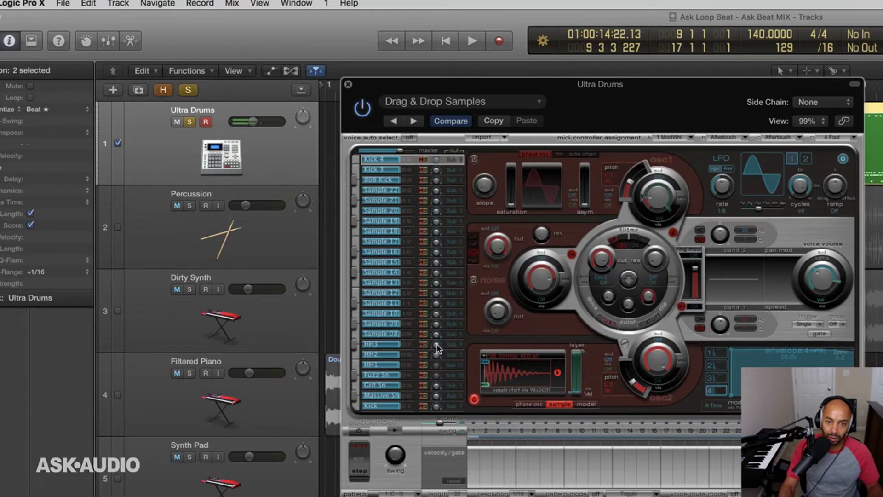
click(451, 344)
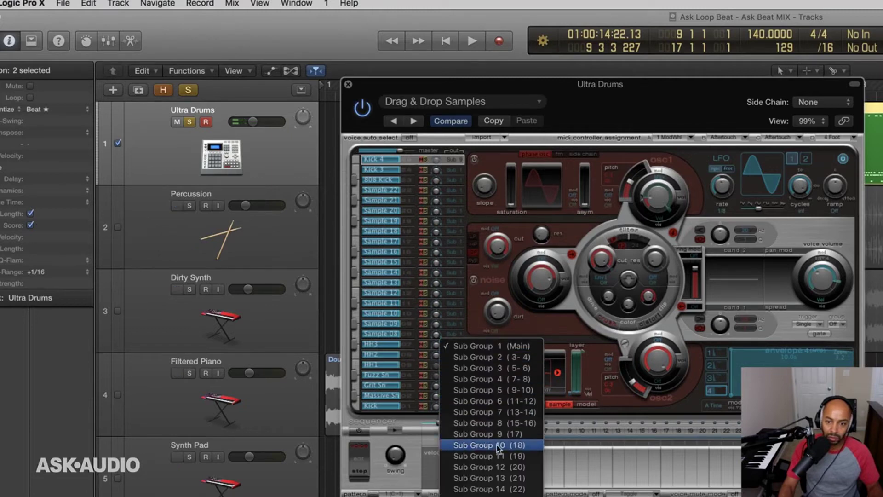
click(503, 467)
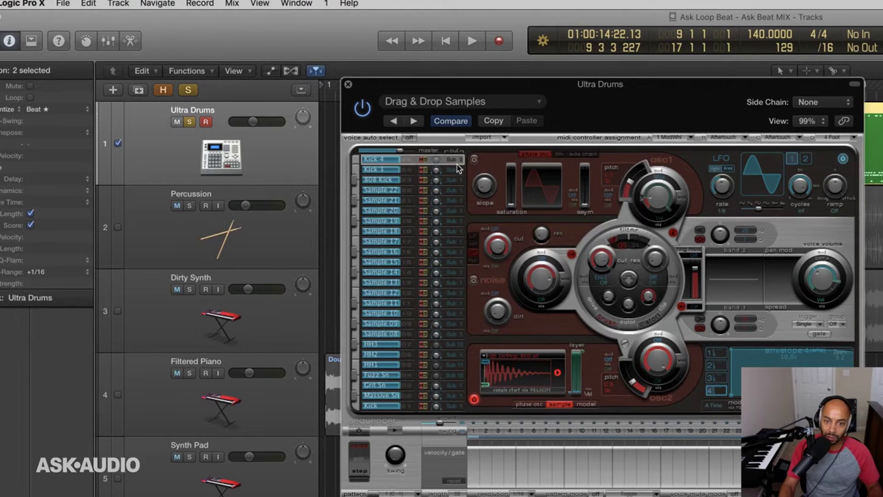
Select HH2, play the drums briefly, check HH1's output assignment and route HH2 to Sub Group 11 (19)
click(454, 367)
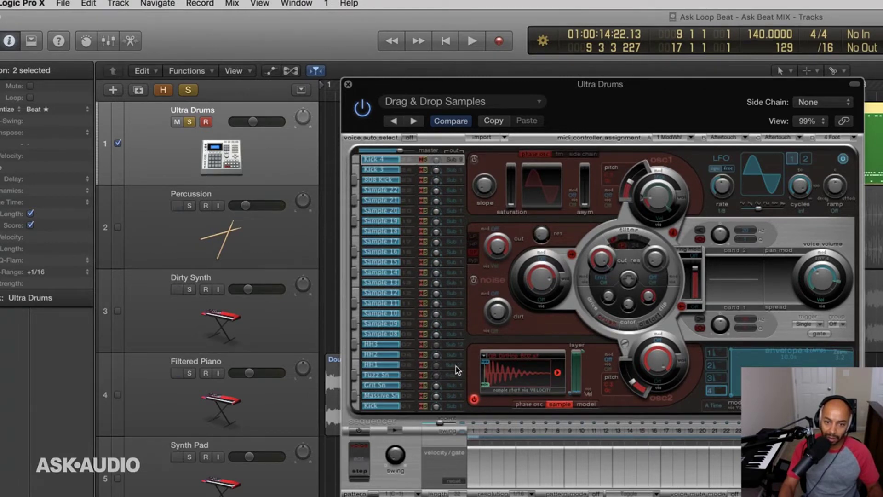
click(408, 355)
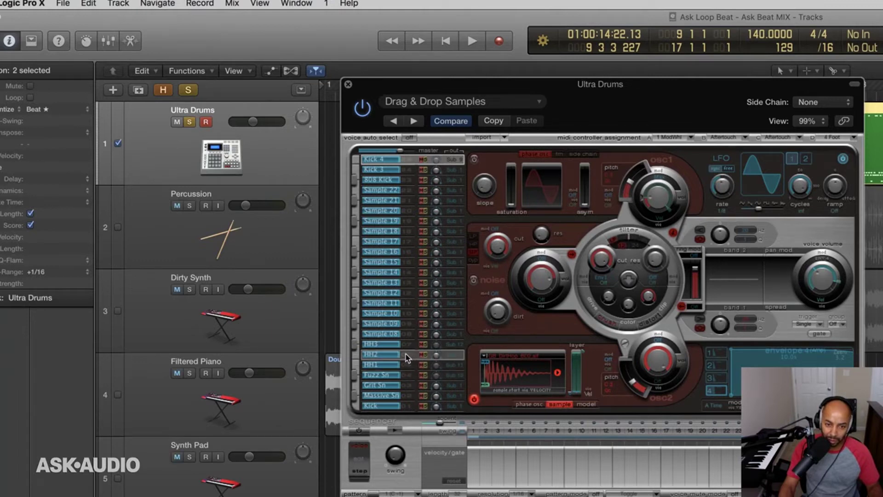
key(space)
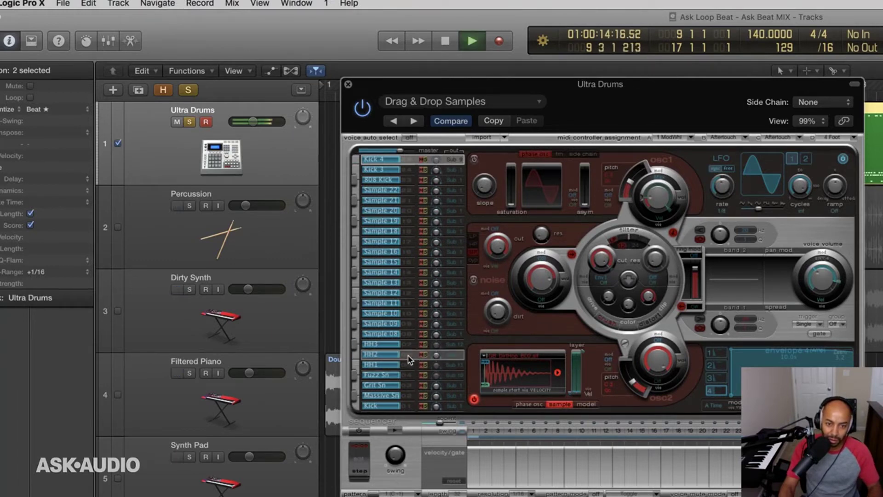
key(space)
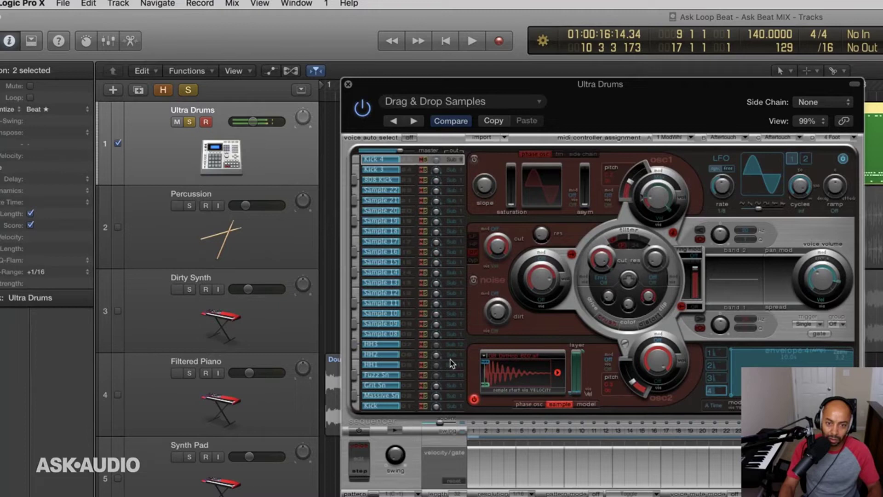
click(455, 366)
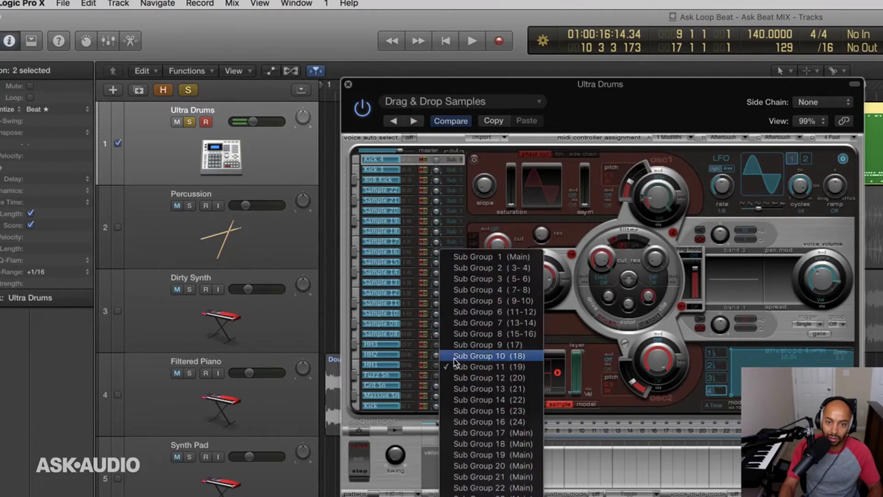
click(454, 358)
click(457, 356)
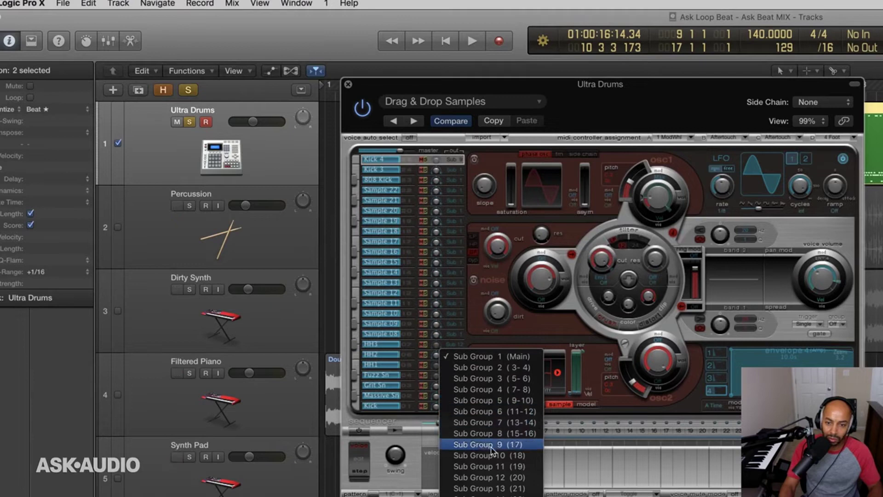
click(493, 466)
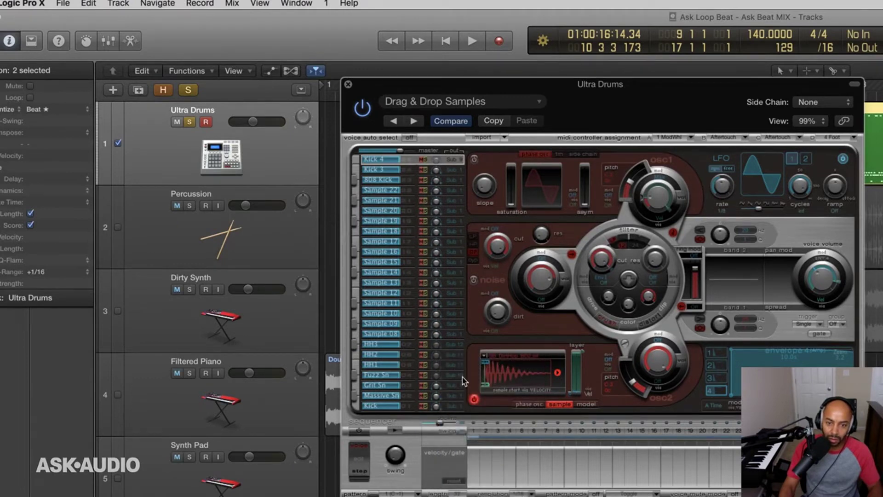
Play the soloed drums and check the signal level on the Ultra Drums channel meter
key(space)
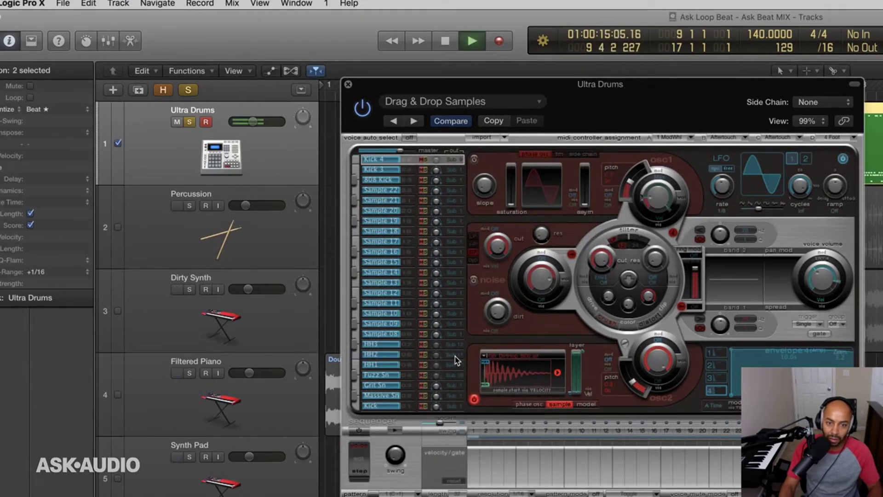
key(space)
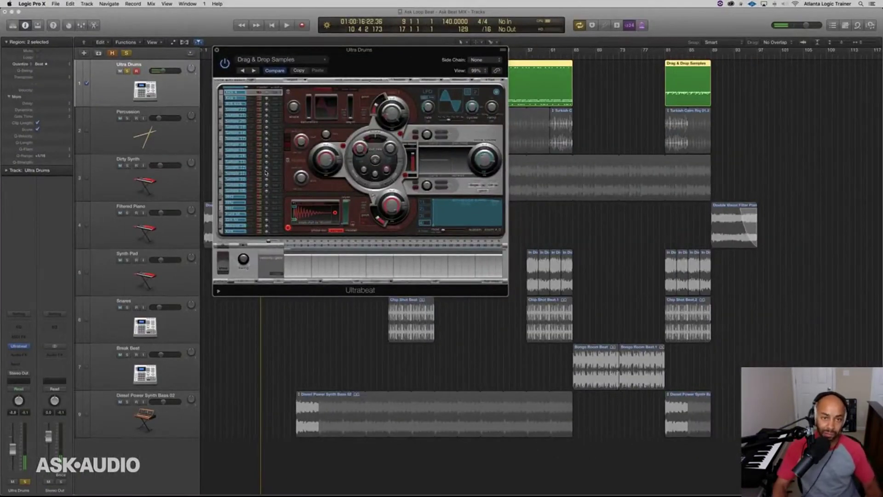
click(256, 169)
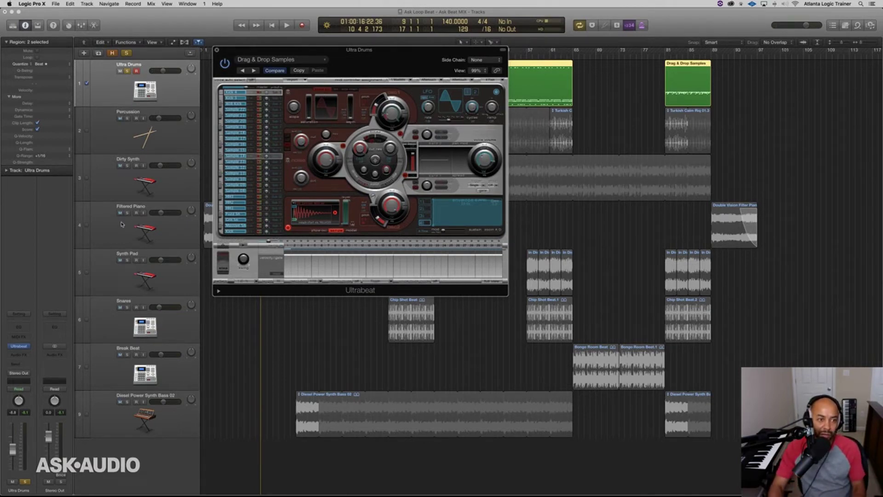
key(space)
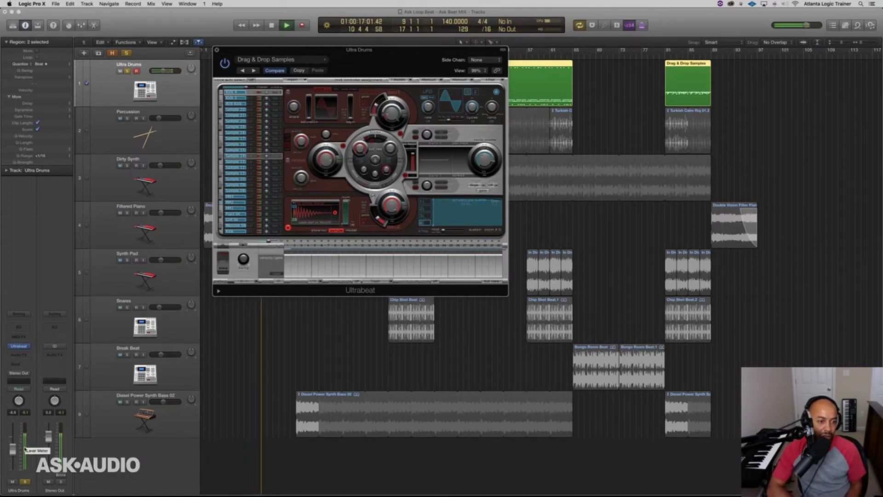
key(space)
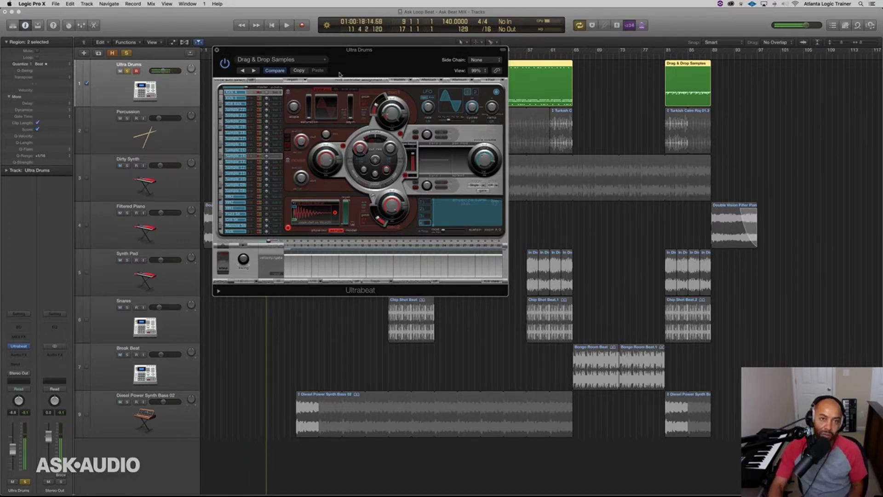
Close the Ultrabeat window and add four aux channel strips to Ultra Drums in the Mixer
drag(265, 53, 468, 57)
click(420, 54)
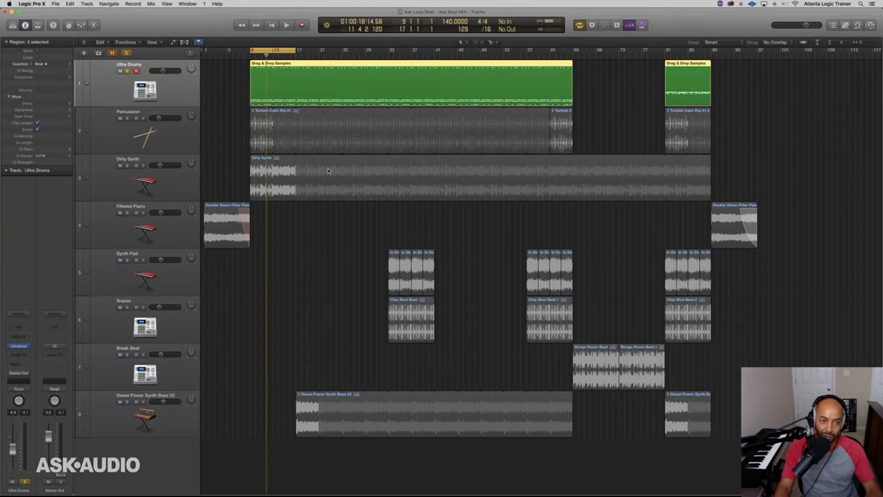
key(x)
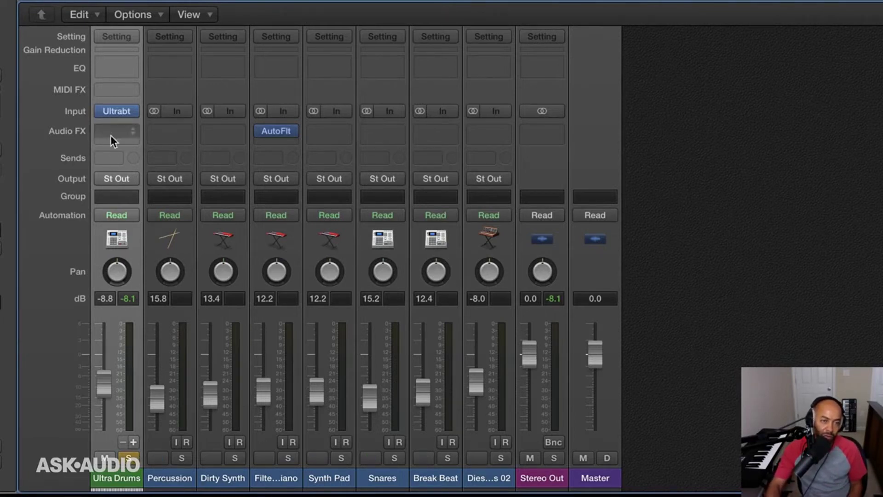
click(133, 442)
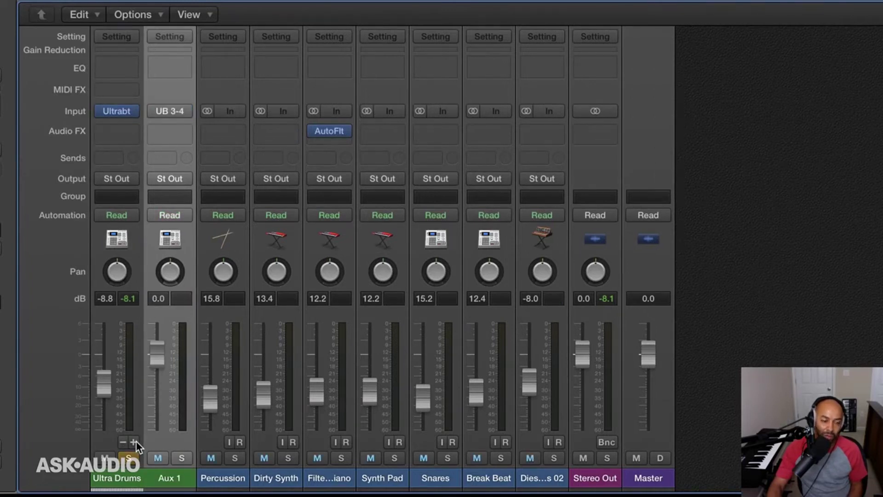
click(135, 442)
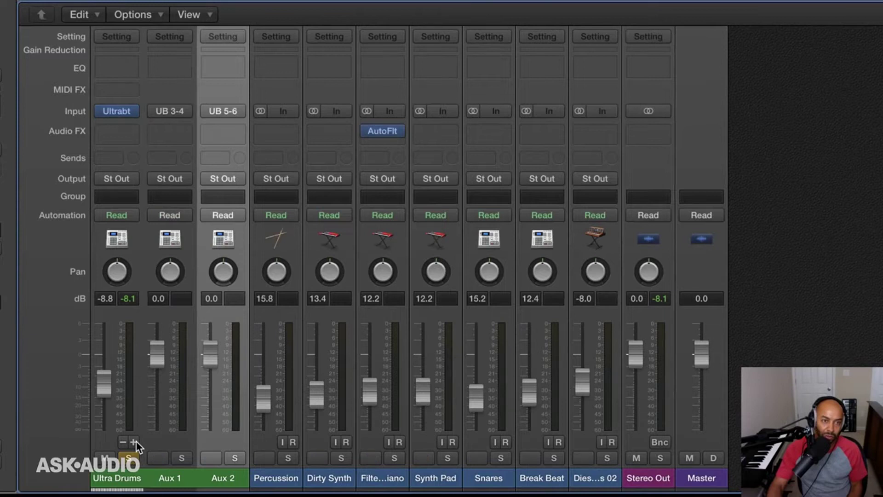
click(134, 441)
click(134, 442)
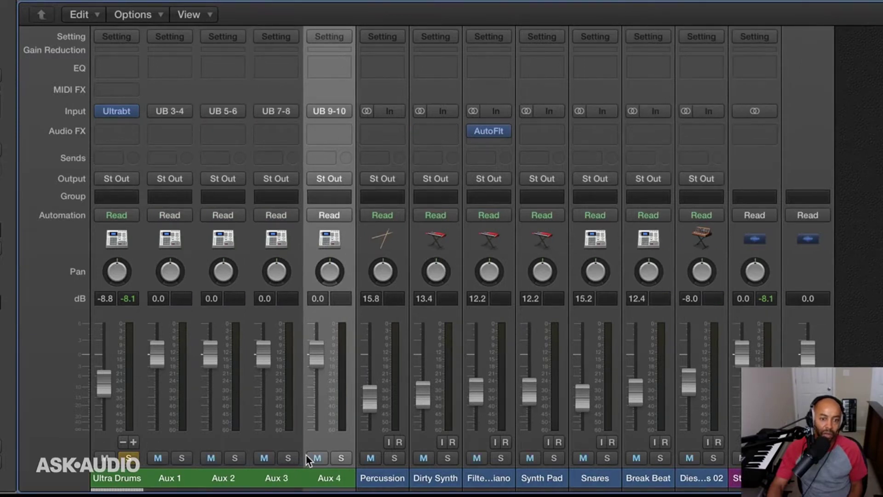
Change the input of the Aux 1 channel strip to Ultrabeat output UB 17
mouse_move(119, 111)
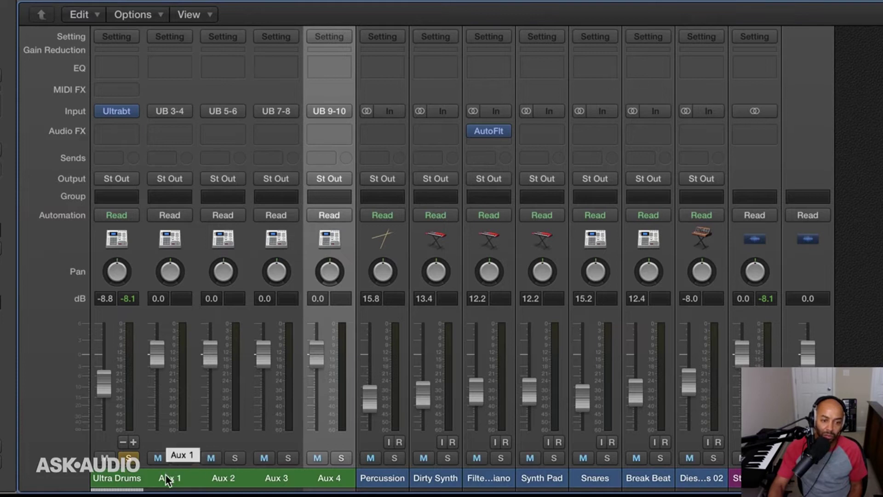
drag(170, 479, 313, 482)
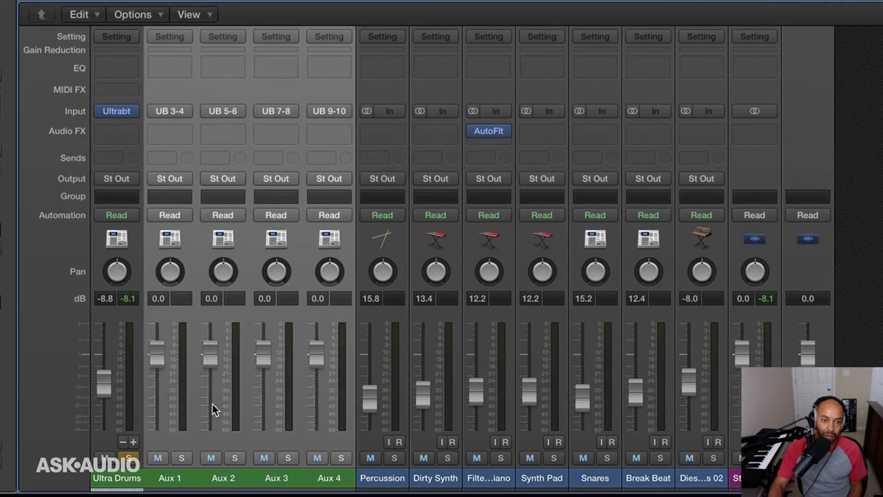
click(186, 115)
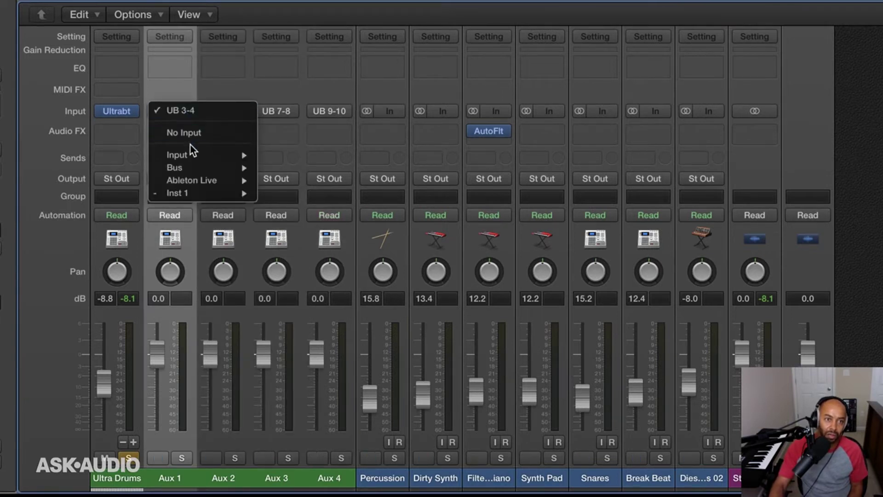
click(181, 110)
click(172, 111)
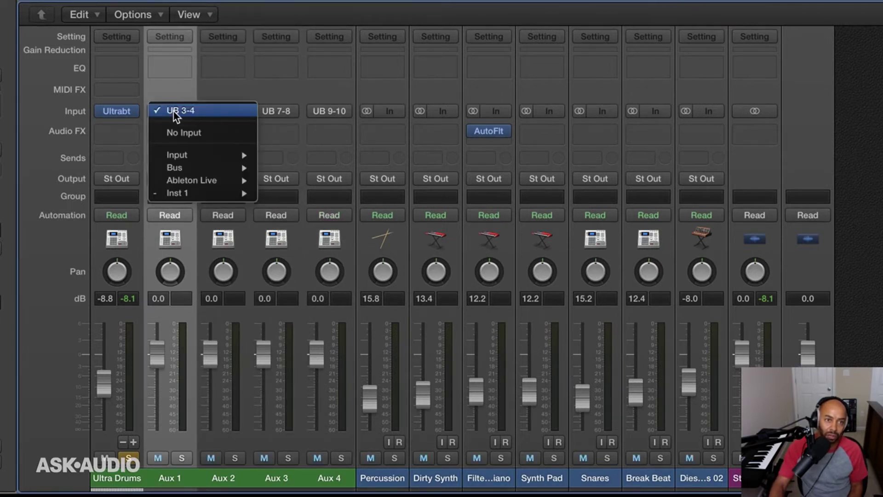
mouse_move(187, 187)
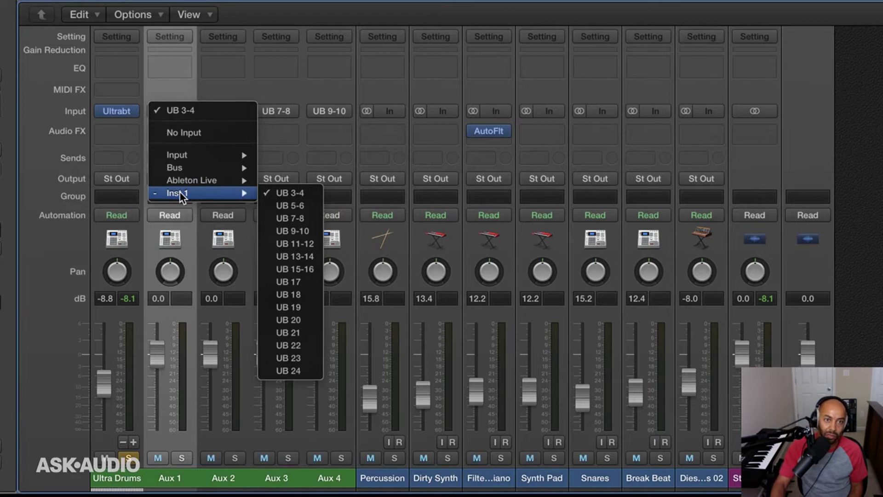
click(289, 280)
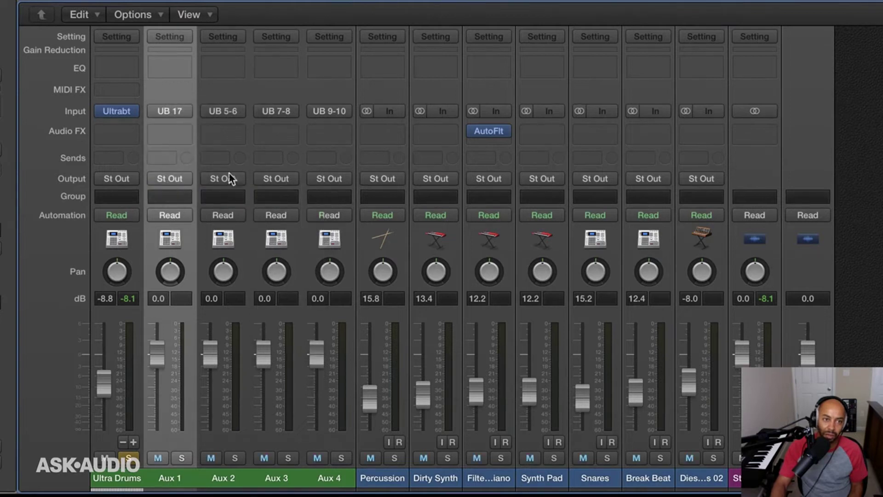
Play the project, lower the Aux 1 fader to about -13.2 dB and solo Aux 1
key(space)
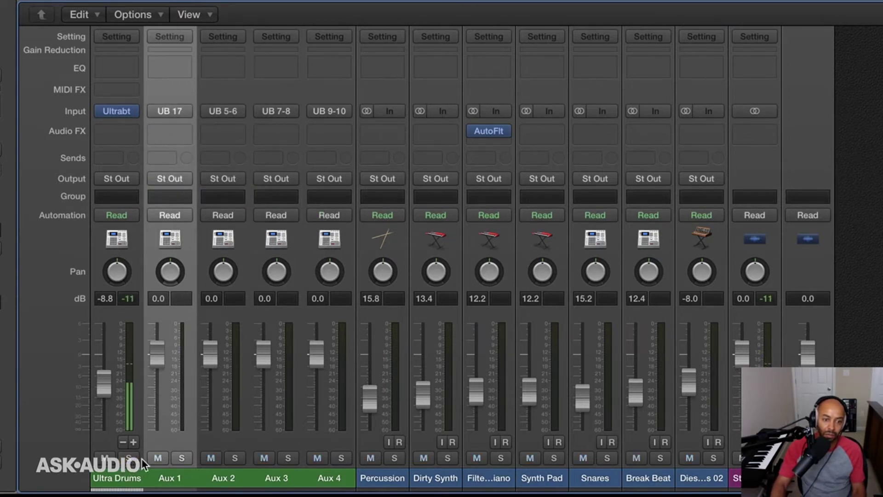
drag(157, 355, 156, 394)
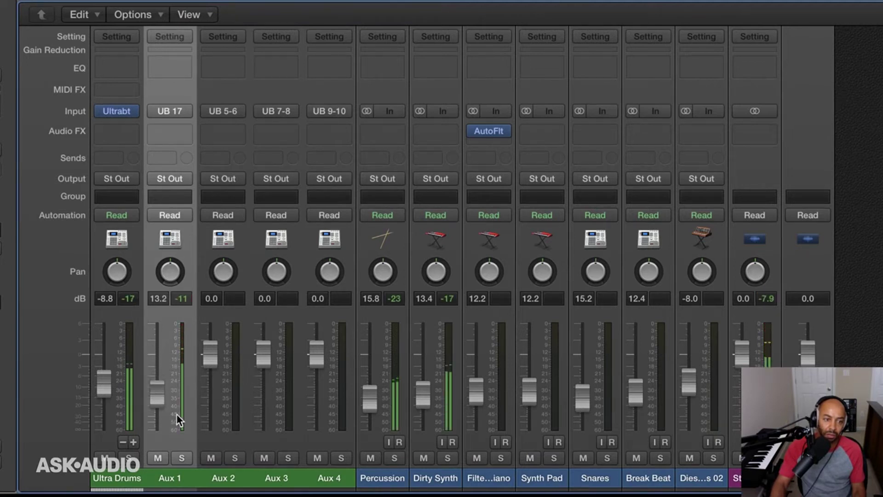
click(178, 453)
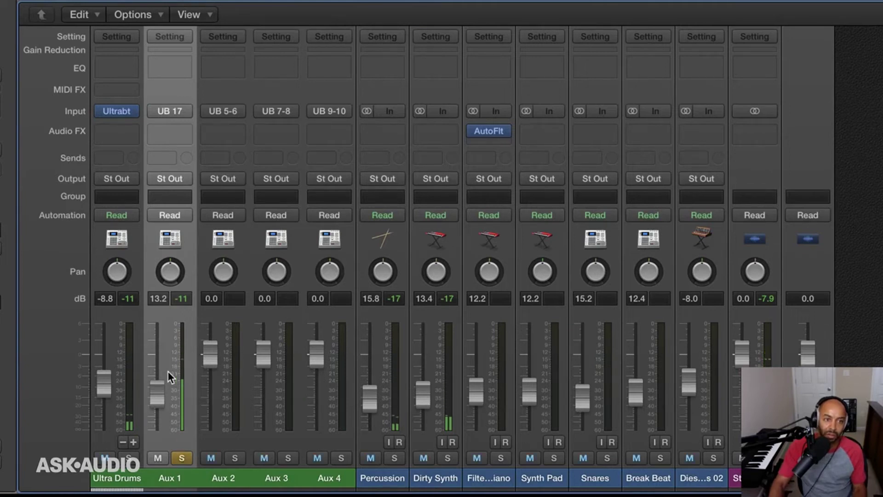
Assign the Ultrabeat outputs UB 18, UB 19 and UB 20 as inputs of Aux 2, Aux 3 and Aux 4
click(225, 115)
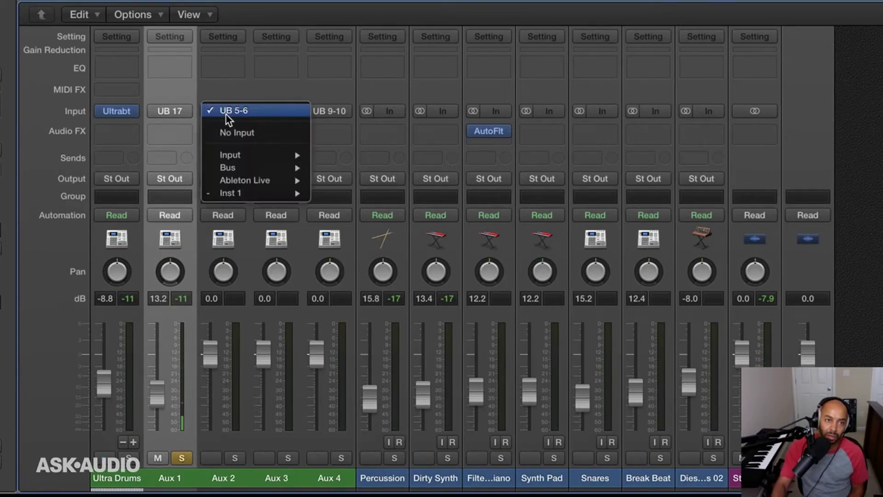
mouse_move(299, 193)
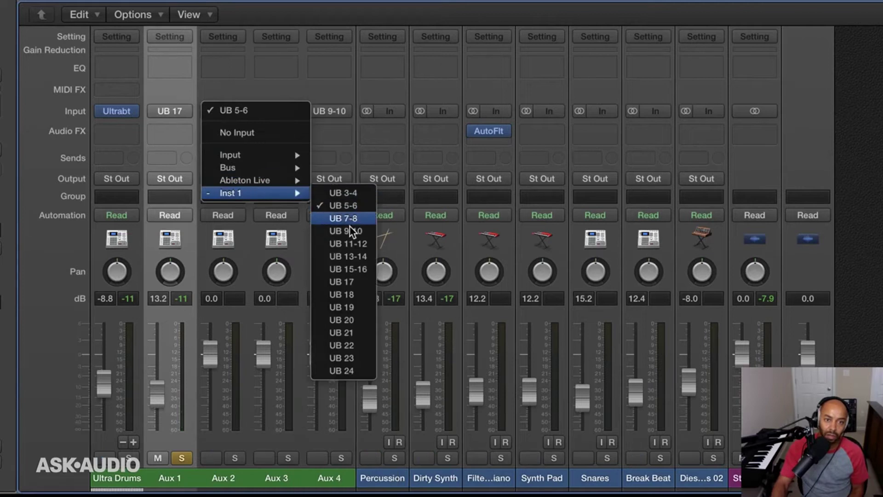
click(348, 294)
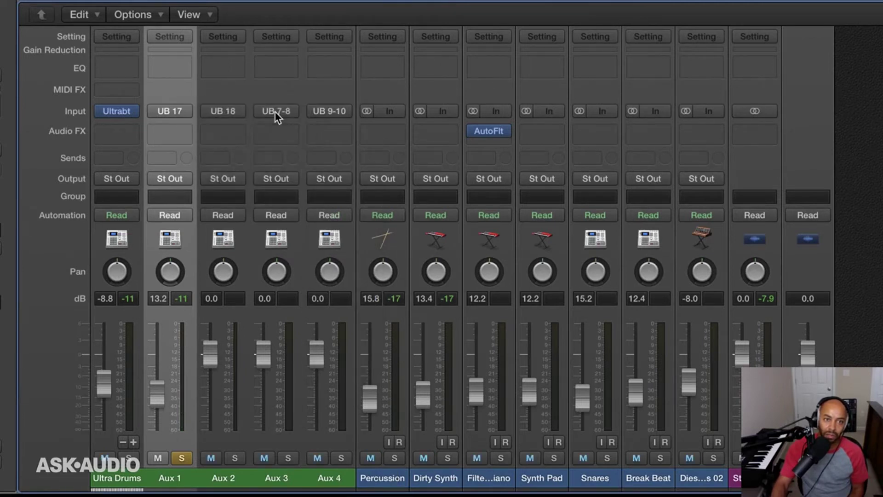
click(275, 111)
mouse_move(310, 192)
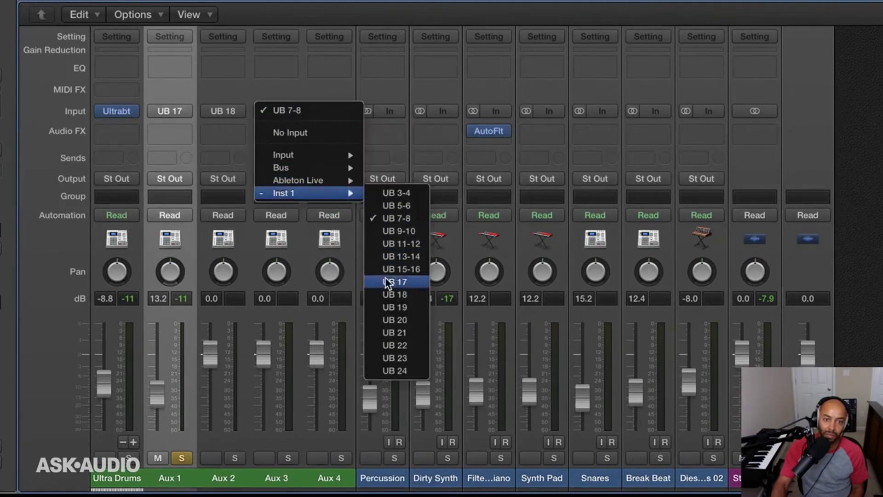
click(391, 305)
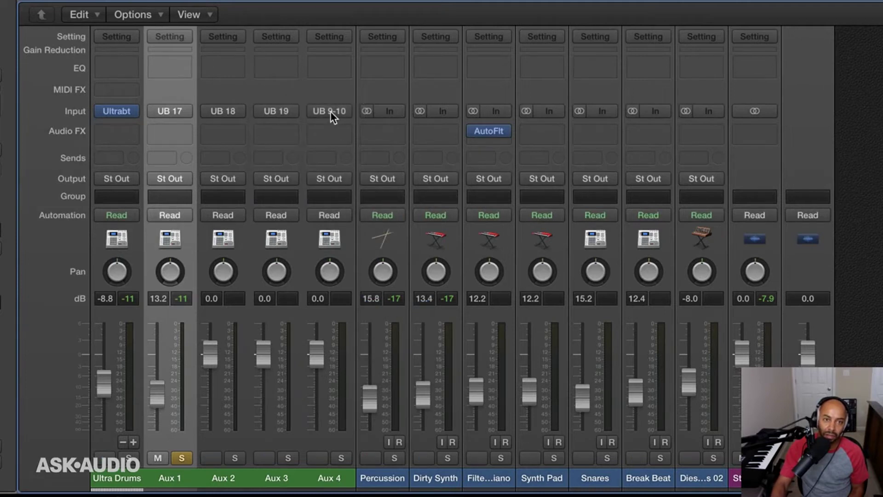
click(330, 110)
mouse_move(351, 192)
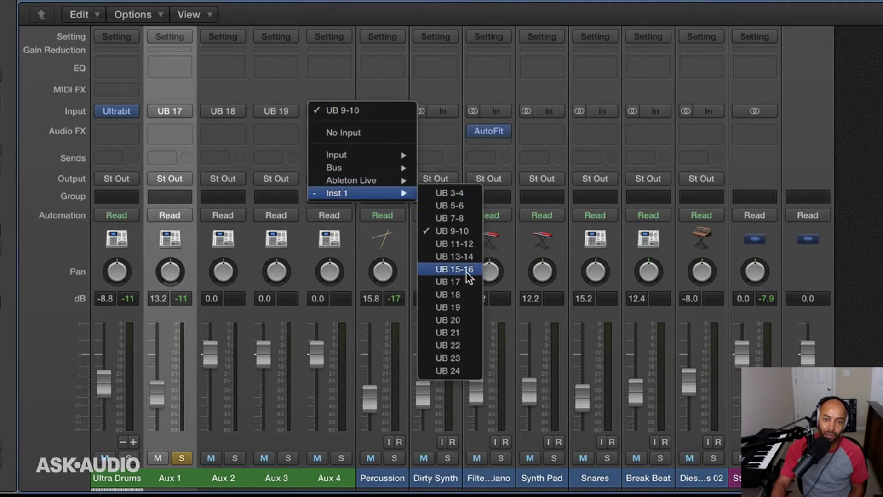
click(459, 317)
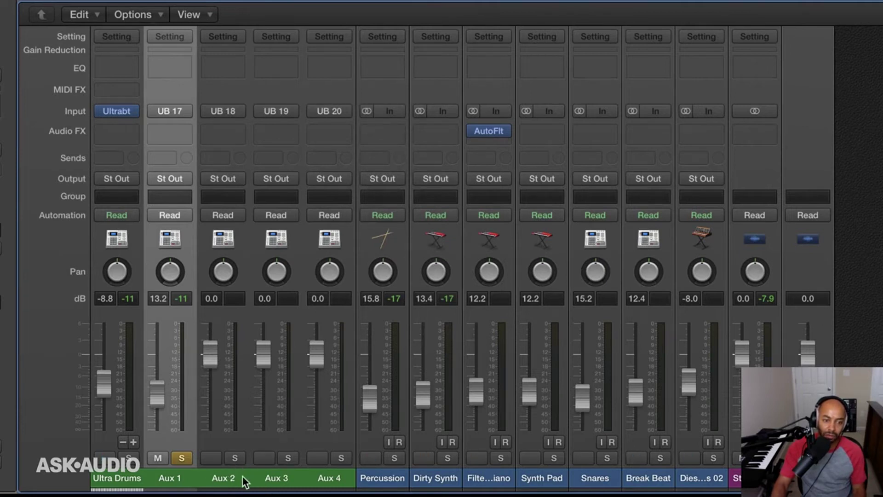
Solo Aux 2, Aux 3 and Aux 4 together, lower their faders as a group and play the drums
drag(227, 479, 304, 476)
click(337, 459)
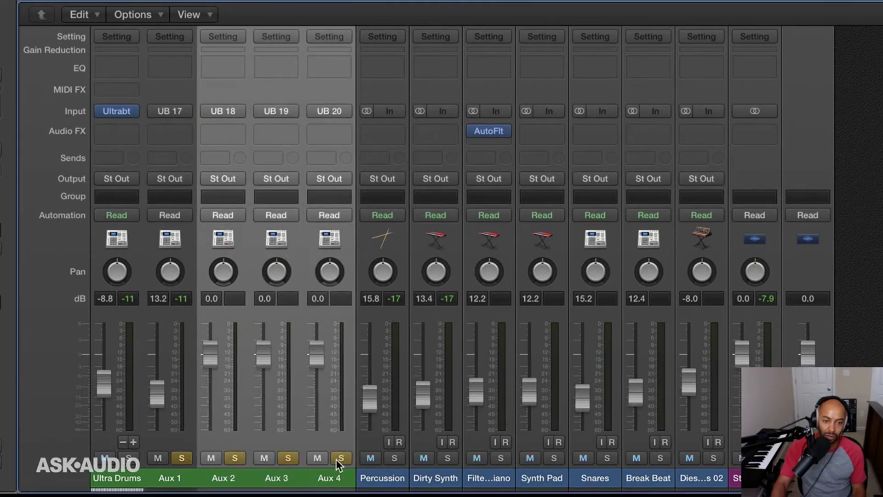
drag(214, 357, 214, 390)
key(space)
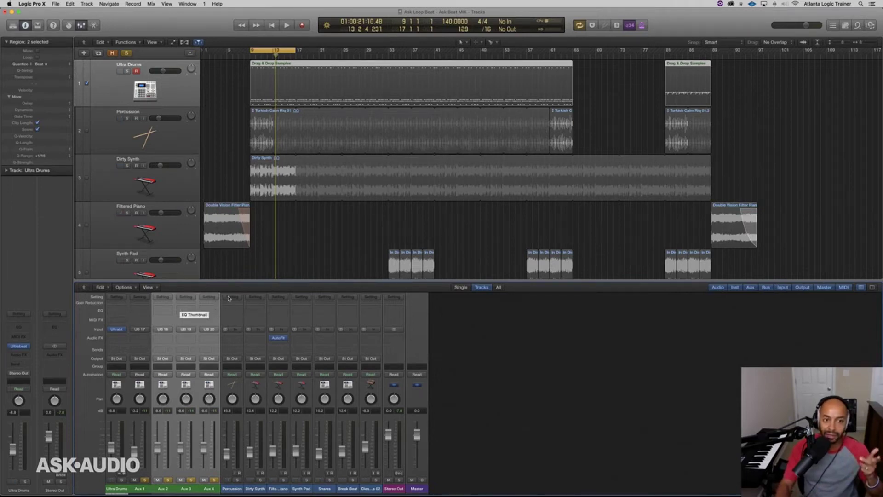
Hide the Mixer and turn off Solo mode in the Tracks area
key(x)
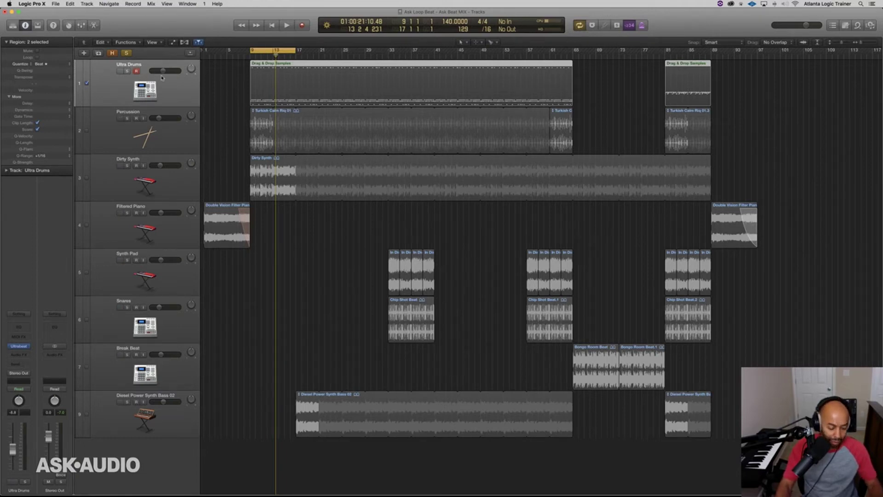
click(131, 53)
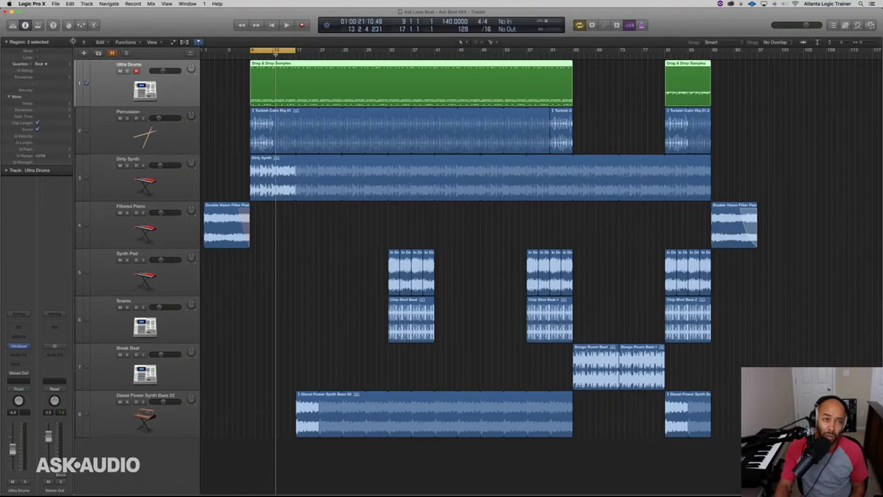
Start exporting the Ultra Drums track as an audio file, create a Desktop folder named UB Stems, and cancel the export dialog
click(55, 4)
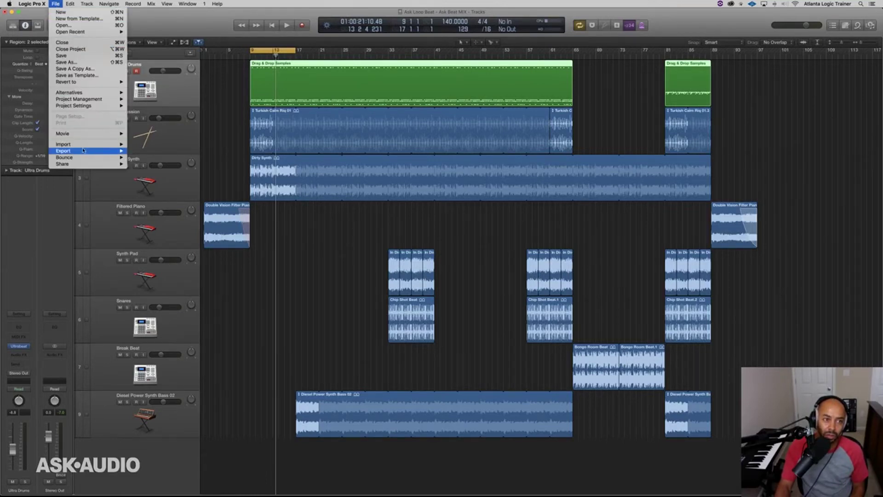
mouse_move(84, 151)
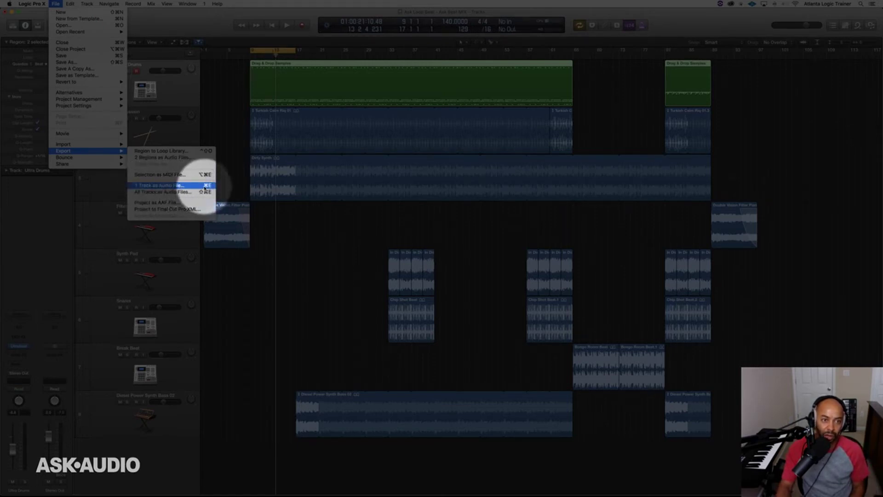
click(193, 186)
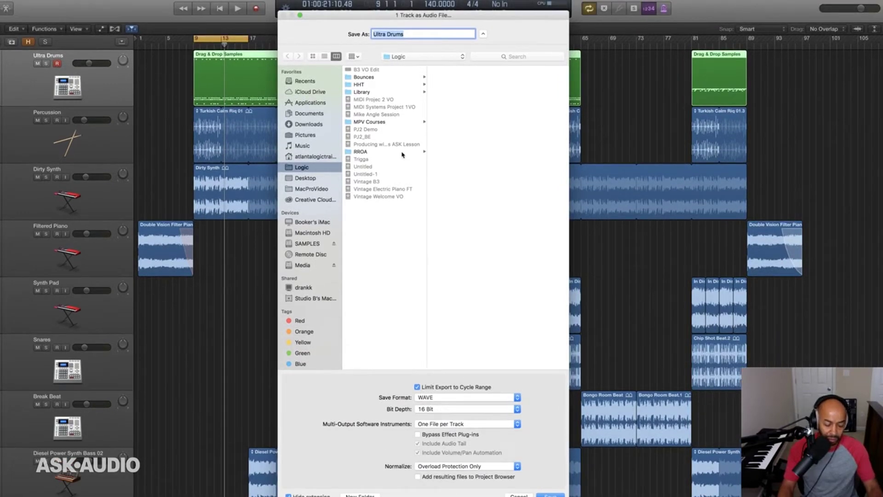
key(super+shift+d)
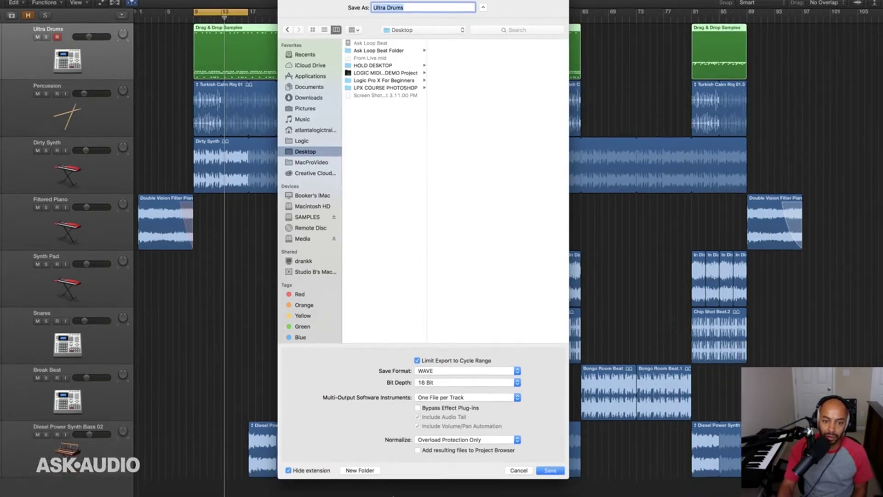
click(368, 470)
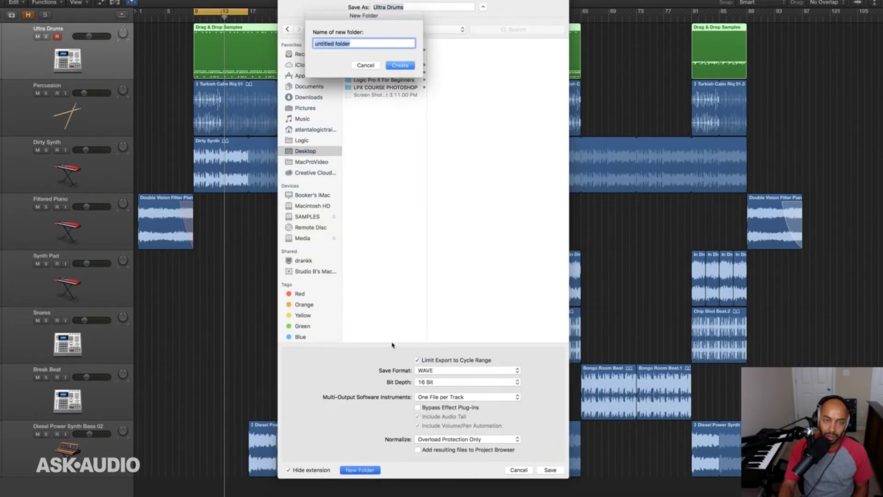
text(U)
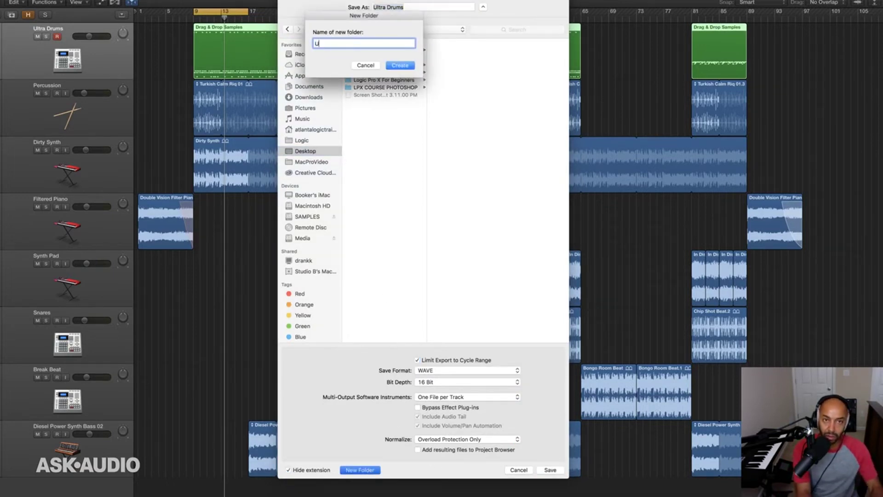
text(B Stems)
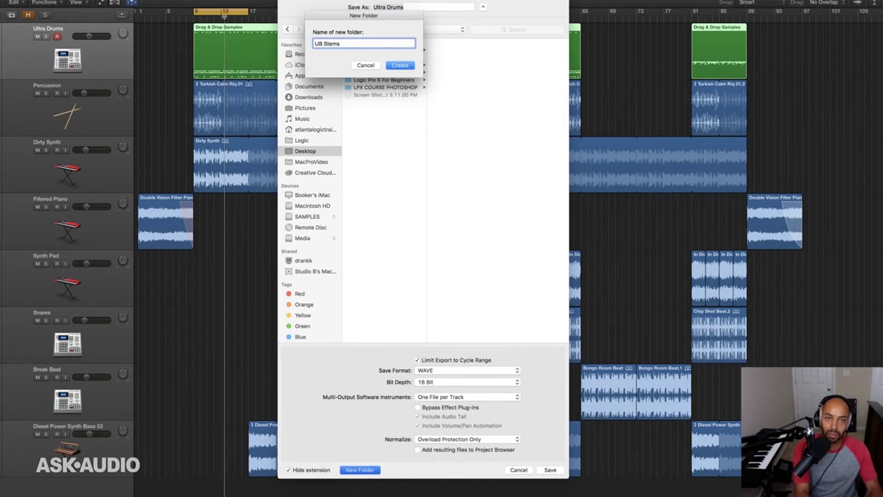
key(Return)
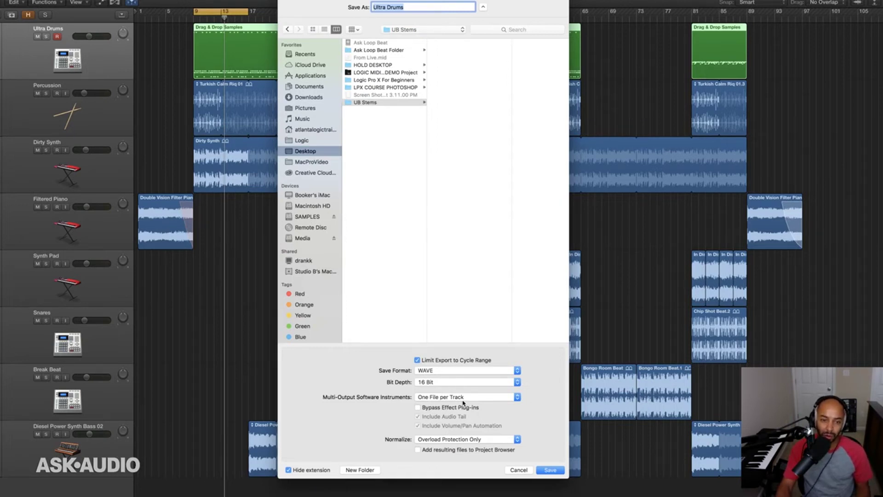
click(519, 469)
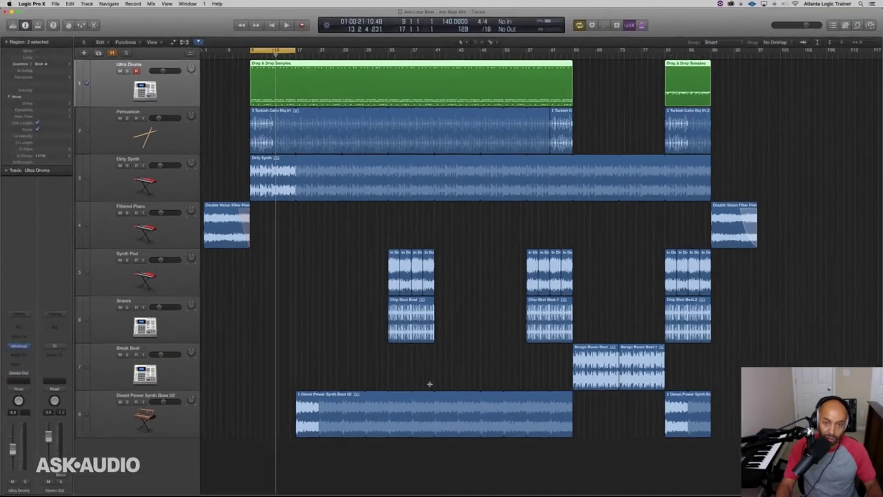
Open the Mixer in a separate window, review the Ultra Drums aux channels and close it
key(x)
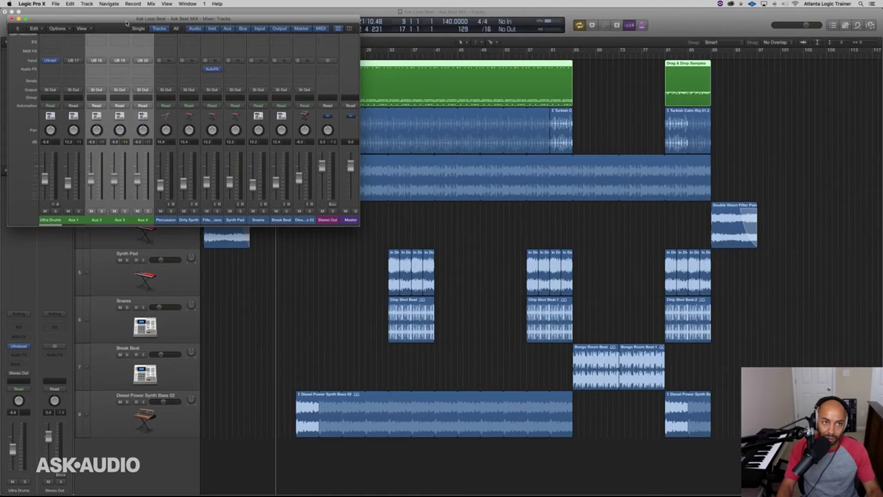
drag(123, 20, 380, 96)
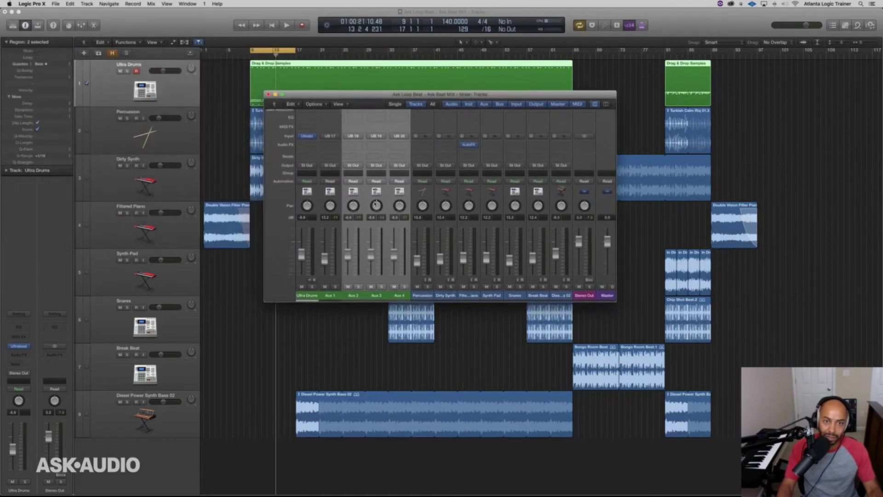
key(x)
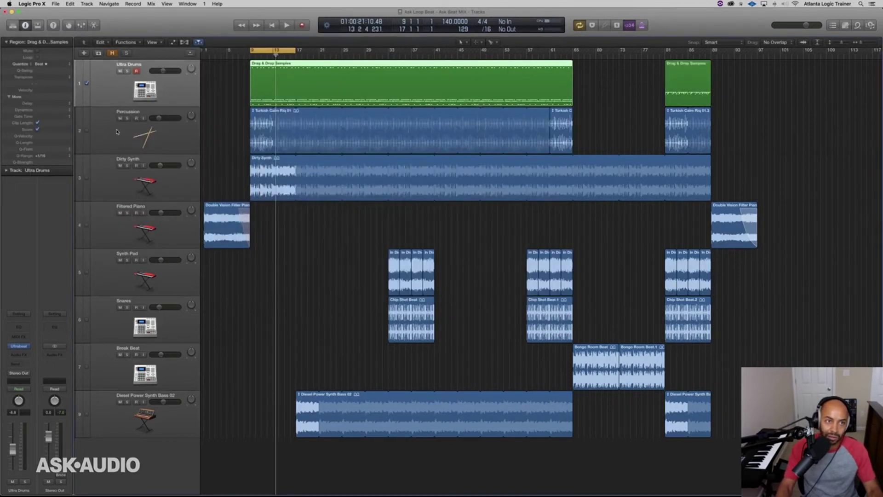
Select the Ultra Drums track and open the dialog for exporting it as an audio file
click(117, 132)
click(117, 91)
click(118, 145)
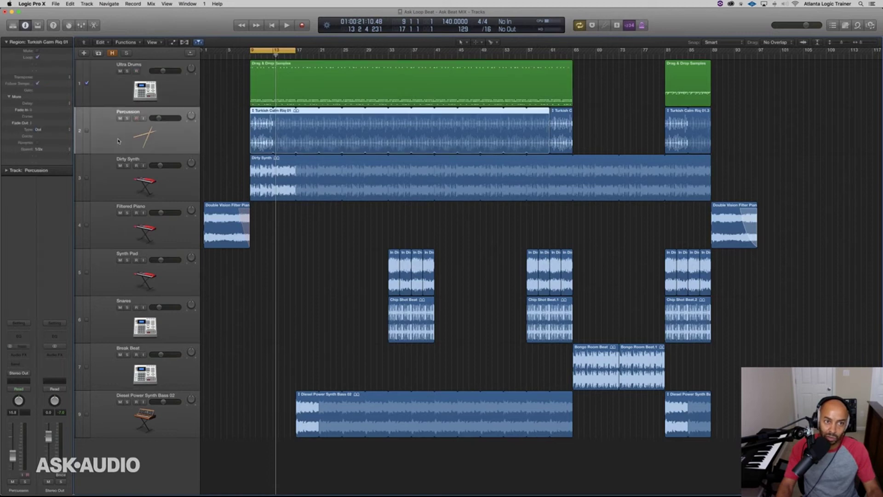
click(117, 93)
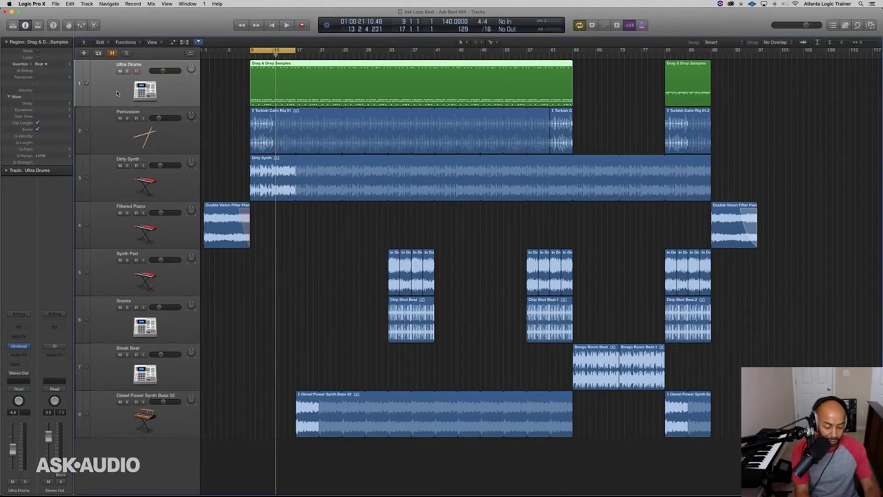
key(super+shift+e)
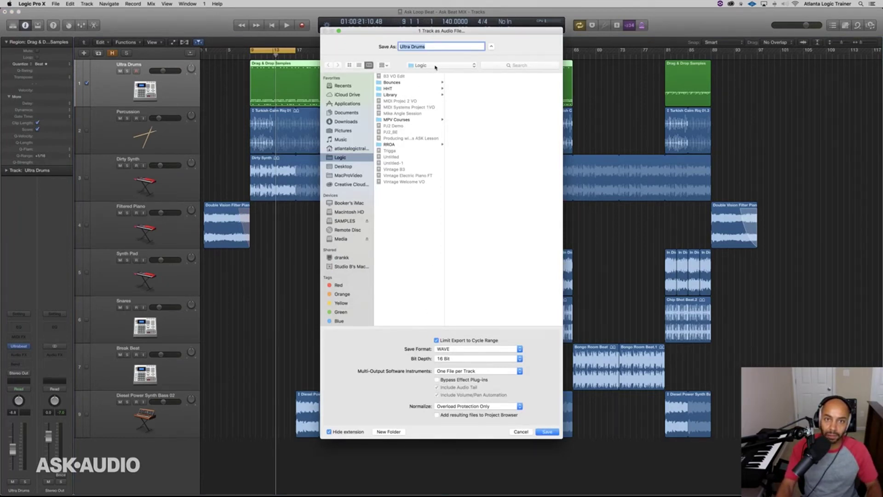
Export Ultra Drums into the Desktop's UB Stems folder as one file per channel strip, with Normalize off and resulting files added to the Project Browser
key(super+shift+d)
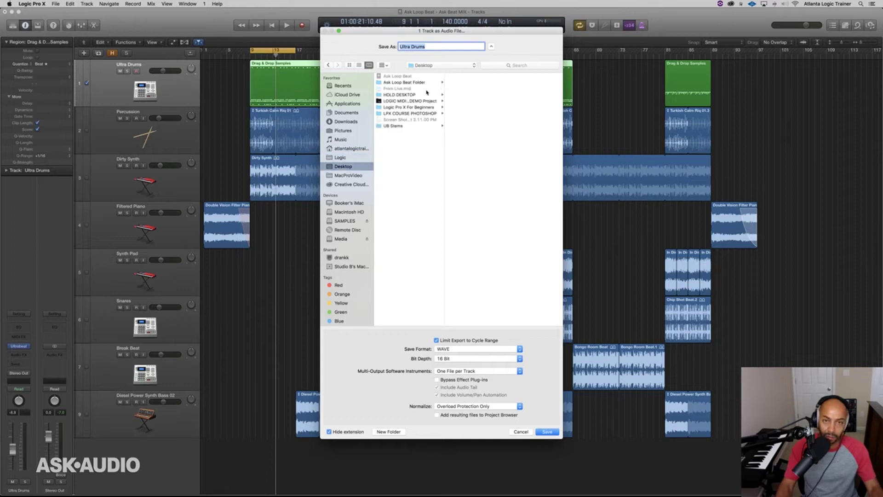
click(392, 126)
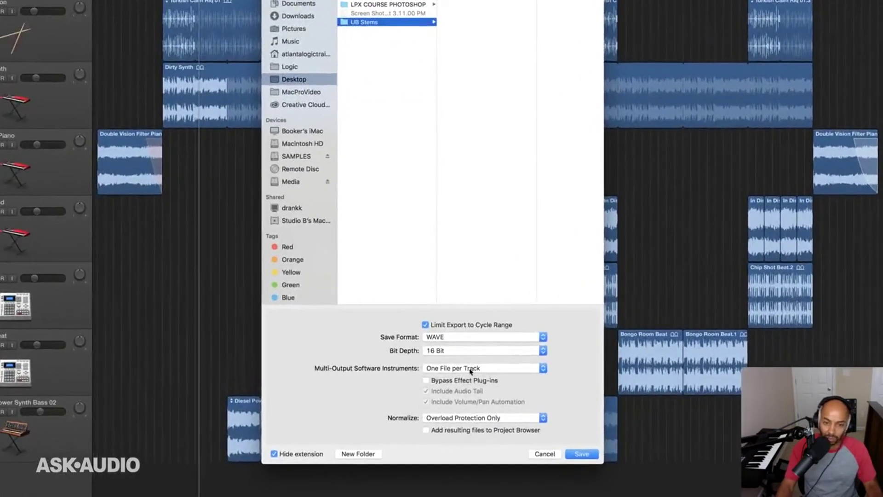
click(468, 371)
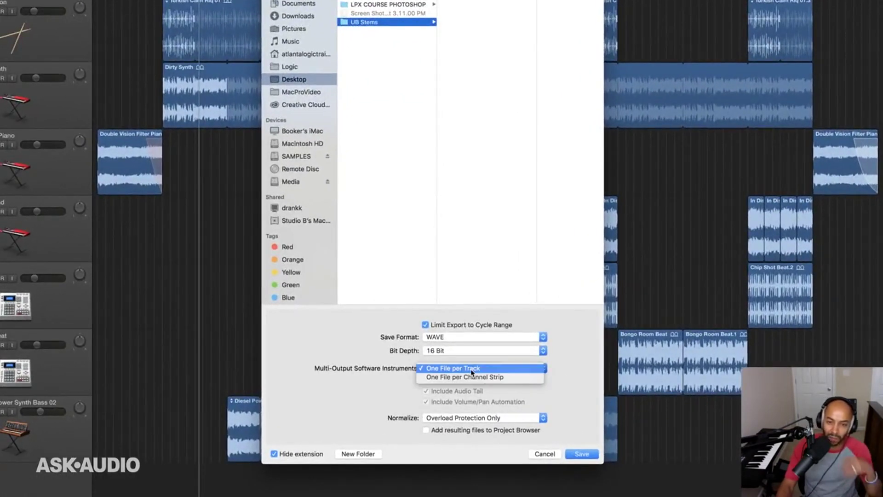
click(471, 378)
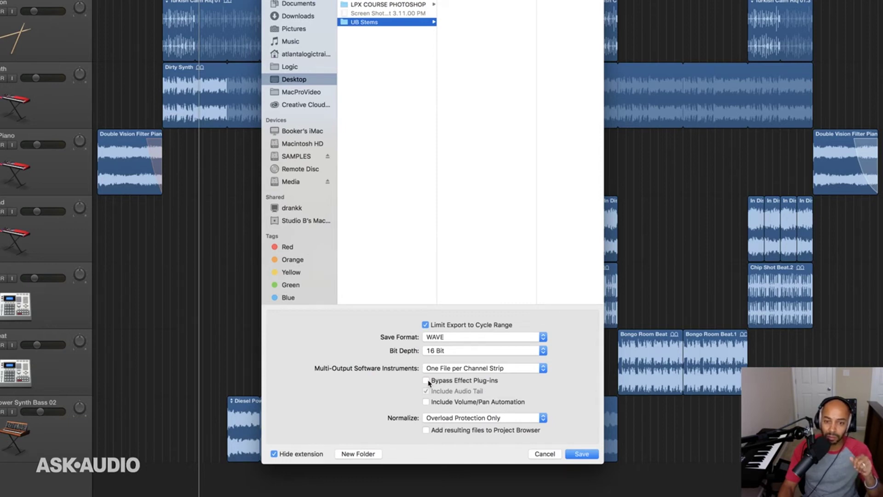
click(464, 420)
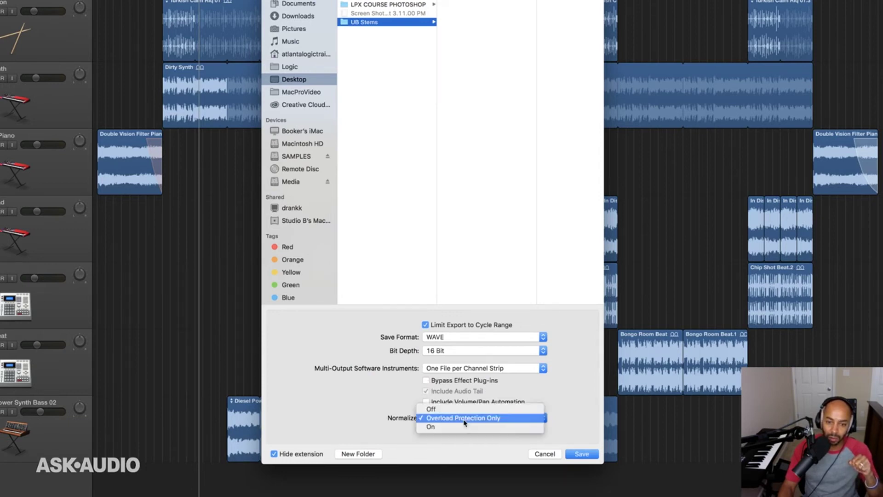
click(456, 409)
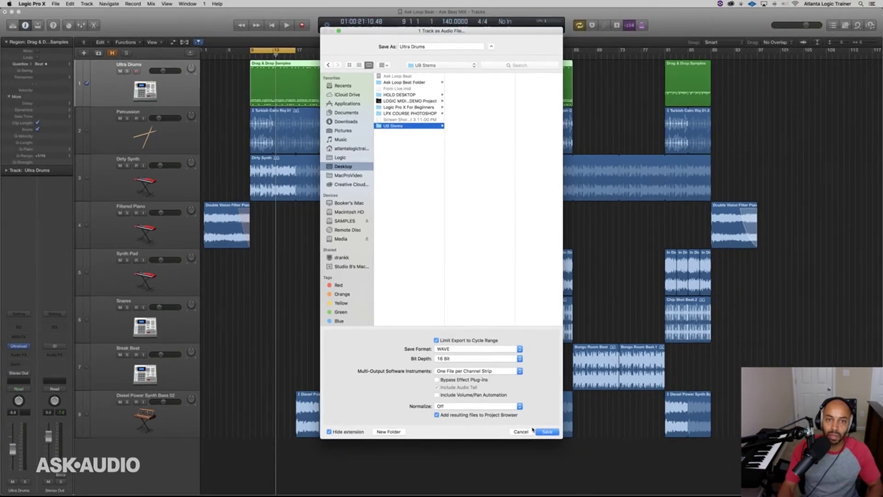
click(548, 433)
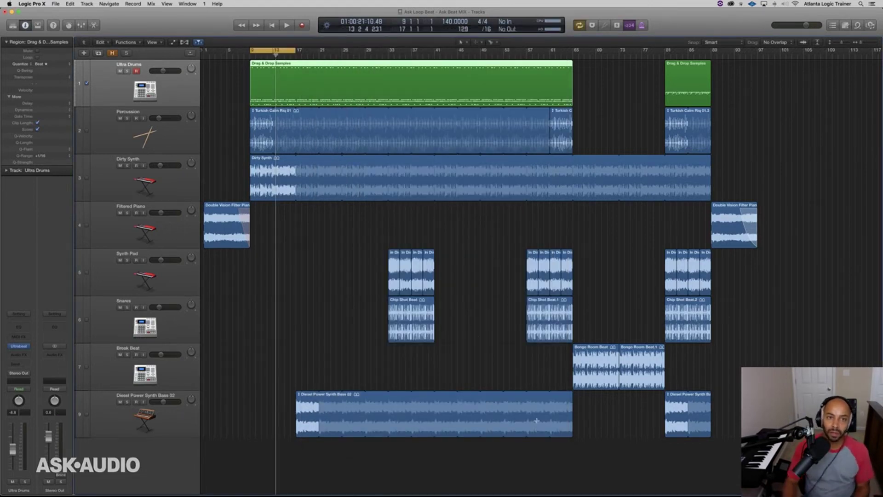
Turn off the cycle range and delete the UB Stems folder from the Desktop
click(276, 51)
key(super+w)
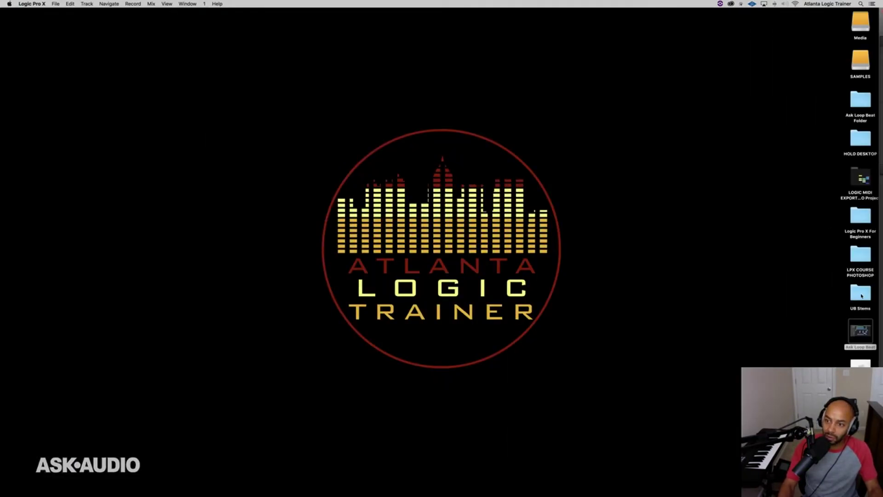
click(861, 294)
key(Down)
key(super+o)
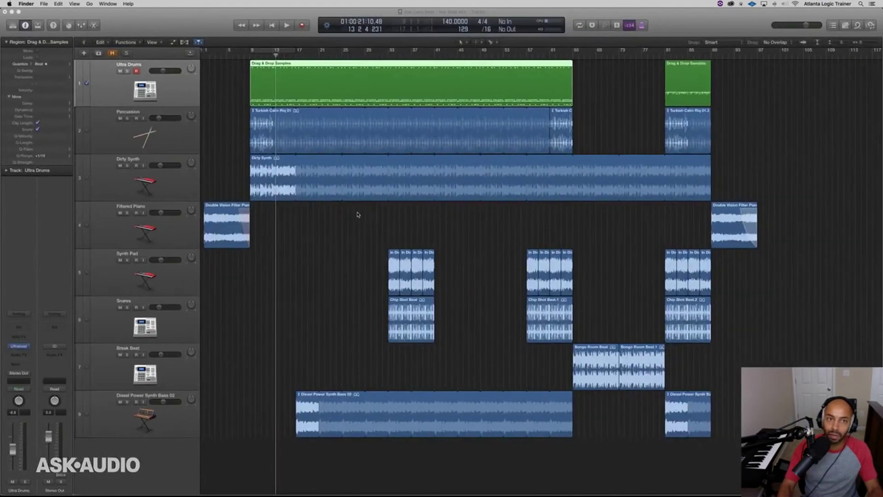
Start another audio export of the Ultra Drums track and create a new Desktop folder named UB Stems for it
click(171, 88)
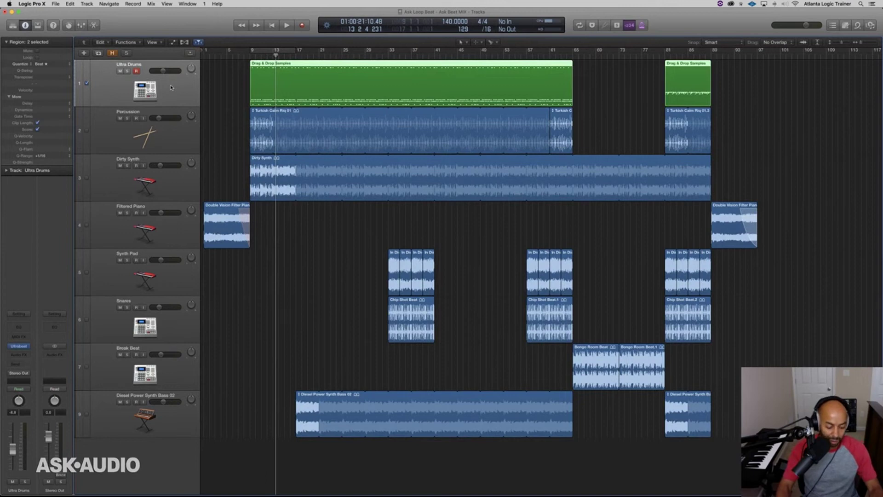
key(super+e)
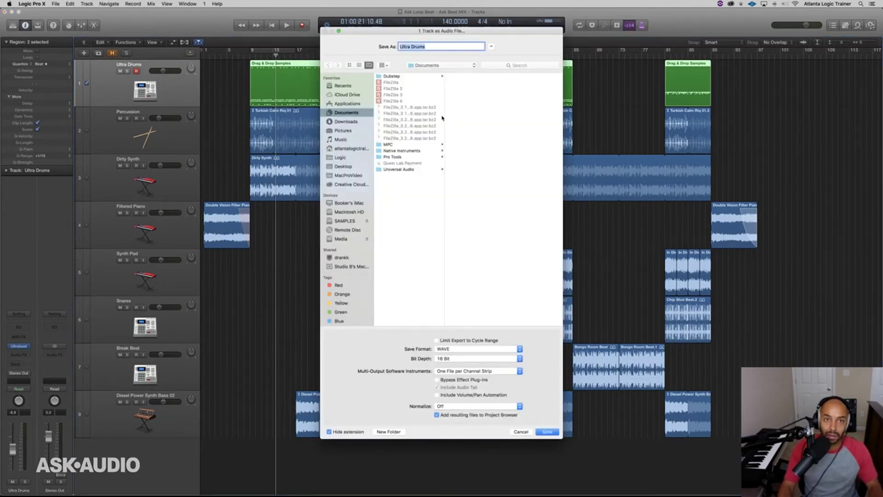
key(super+shift+d)
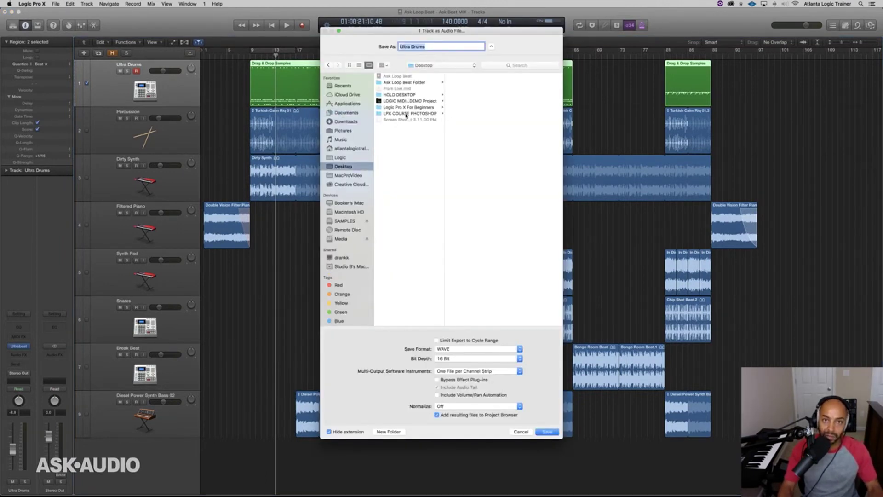
click(393, 432)
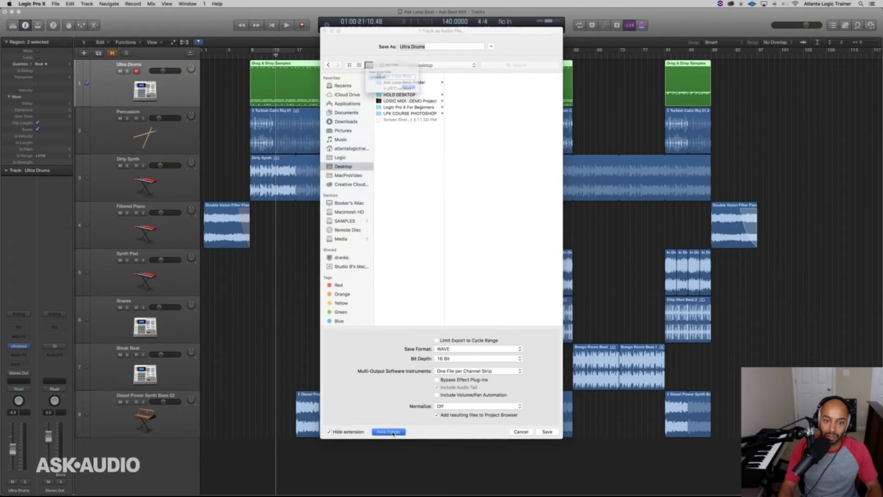
text(UB Stems)
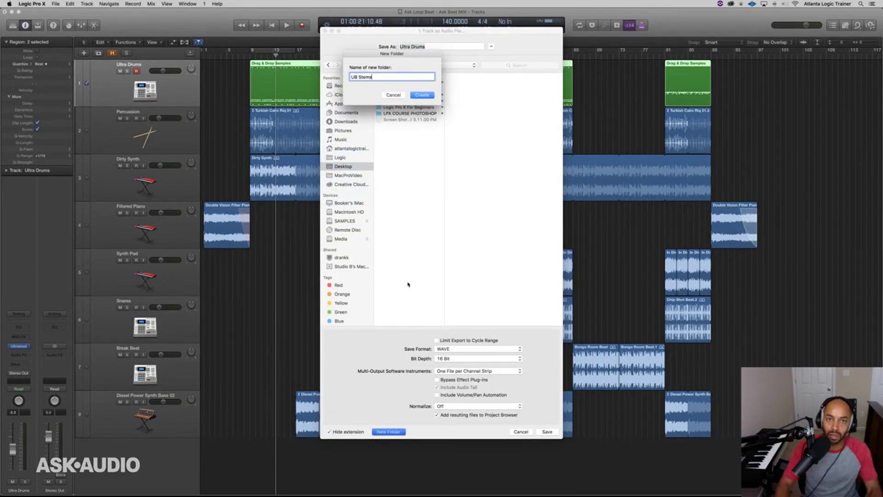
click(422, 95)
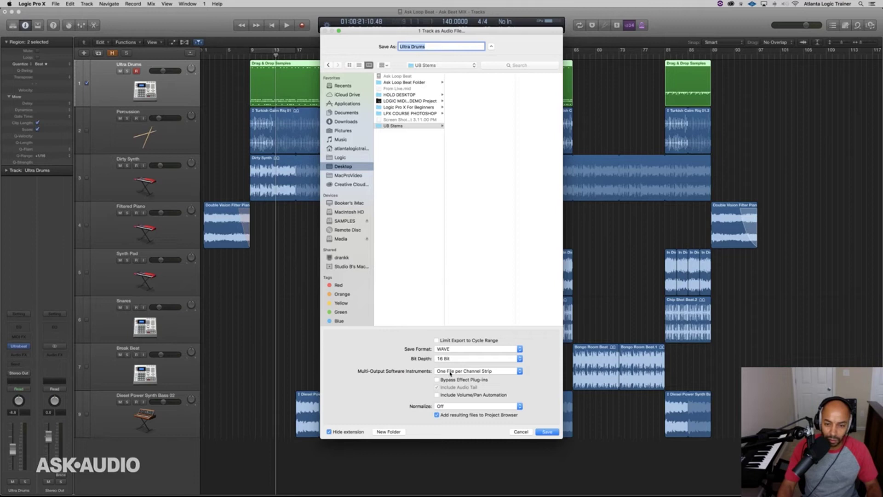
Keep One File per Channel Strip for multi-output instruments and save the full-length stem export
click(449, 371)
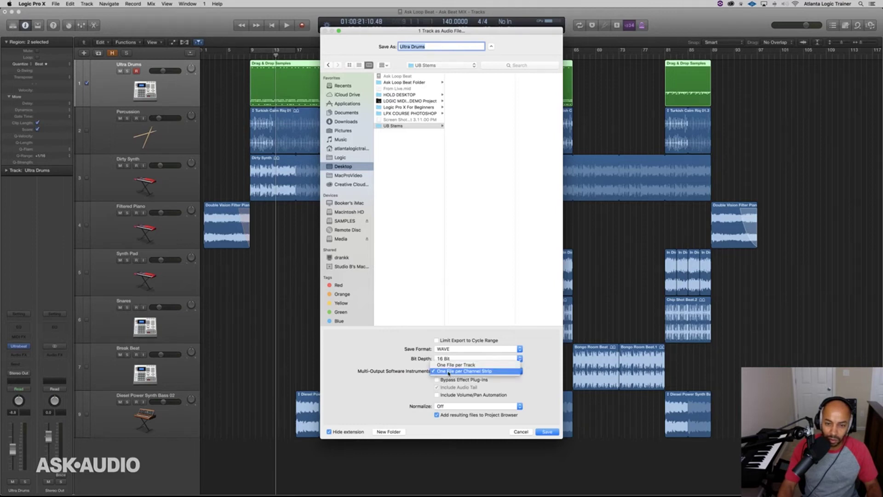
click(449, 372)
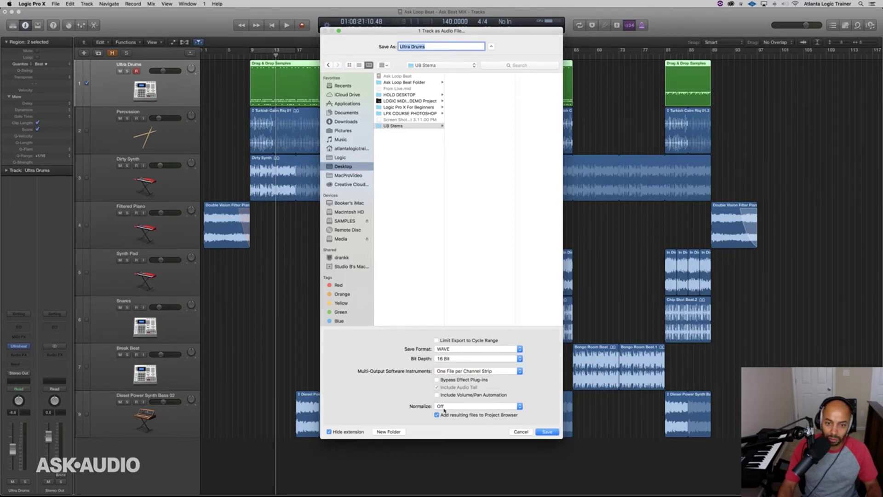
click(547, 432)
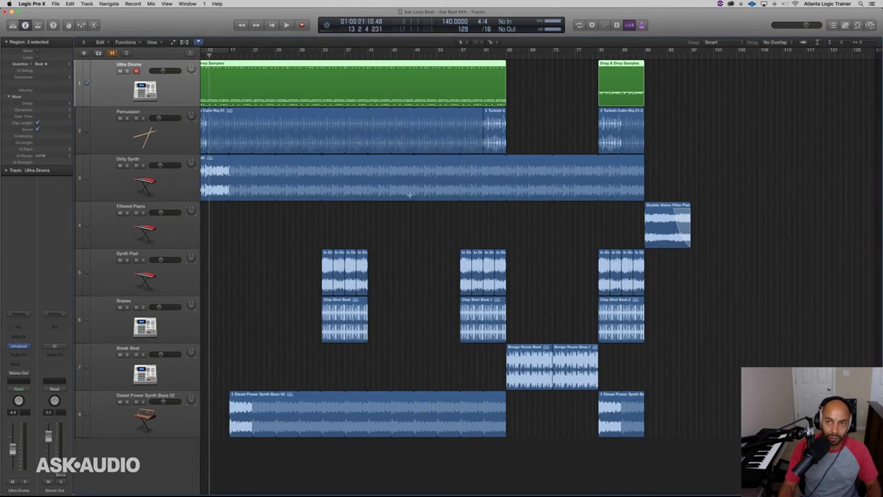
scroll(294, 146, left, 1)
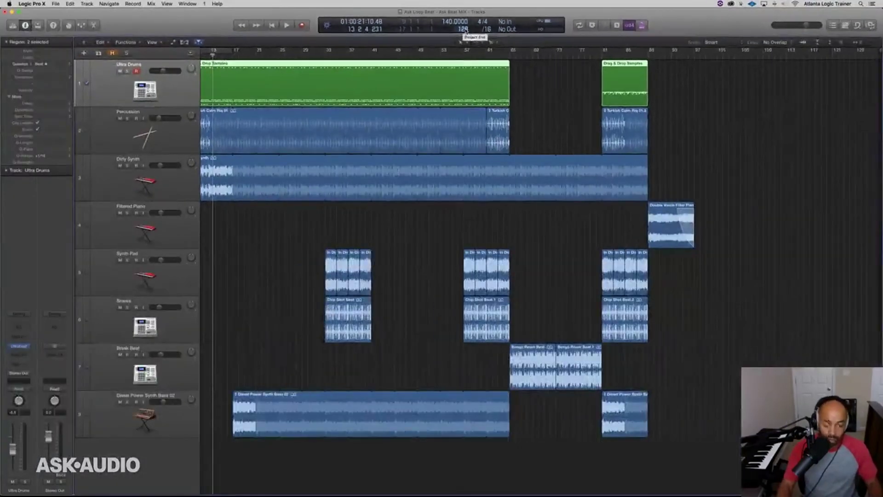
drag(465, 31, 465, 28)
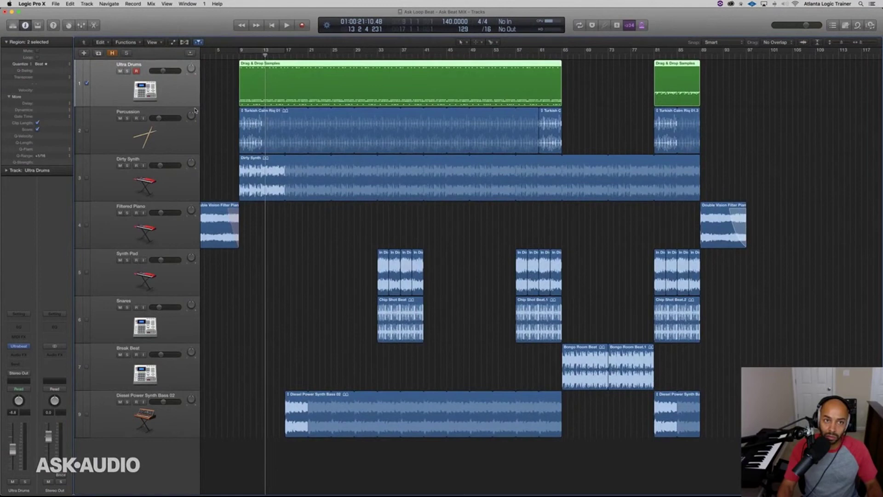
scroll(203, 92, left, 3)
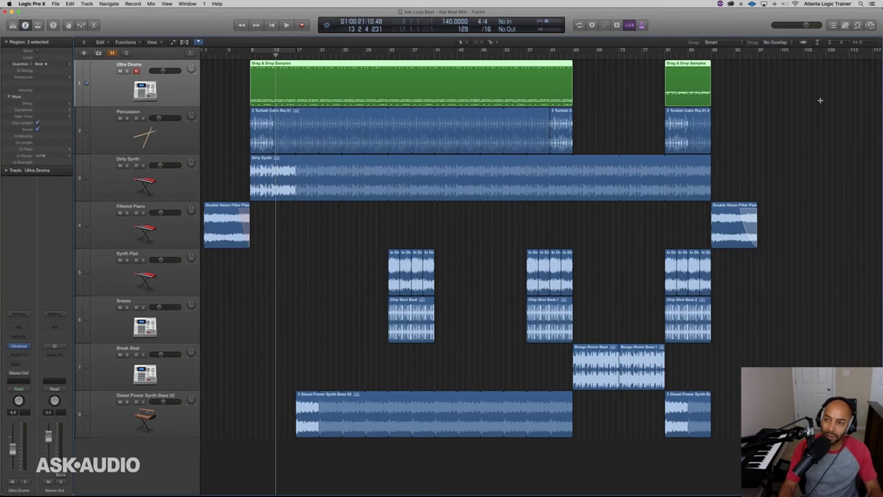
Show the Project browser and examine the Ultra Drums audio files added by the exports
key(f)
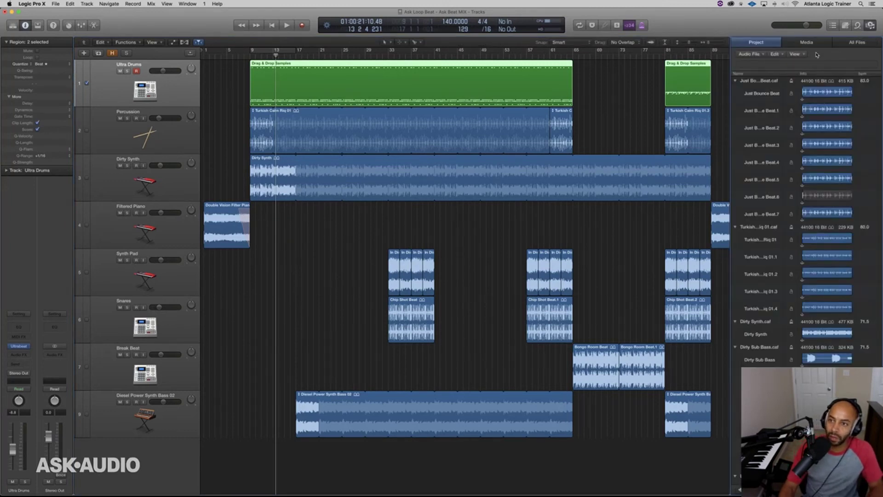
scroll(794, 213, down, 10)
scroll(794, 213, down, 15)
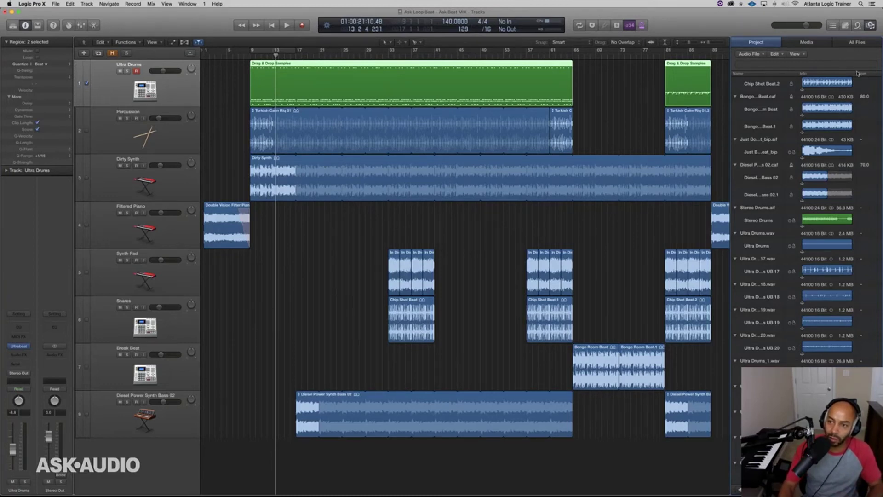
Import the Desktop's UB Stems folder from the All Files browser at bar 1, creating new tracks for its files, and hide the browser
click(853, 43)
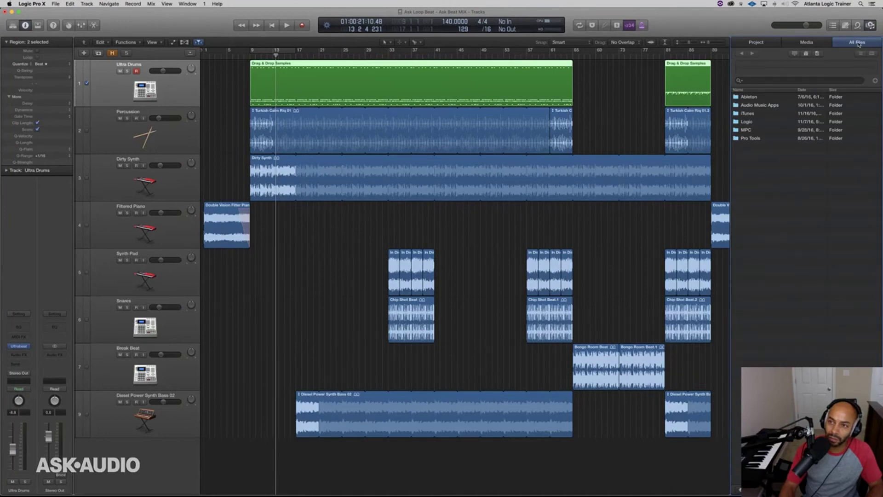
click(806, 54)
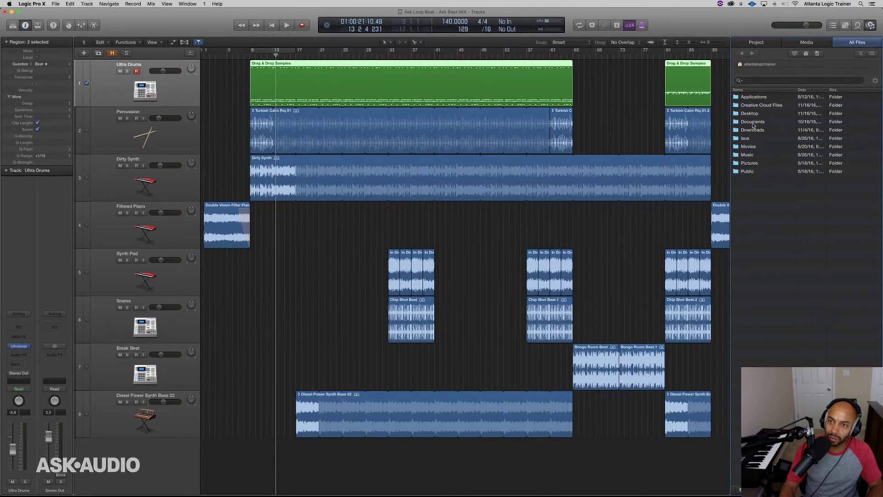
double_click(748, 113)
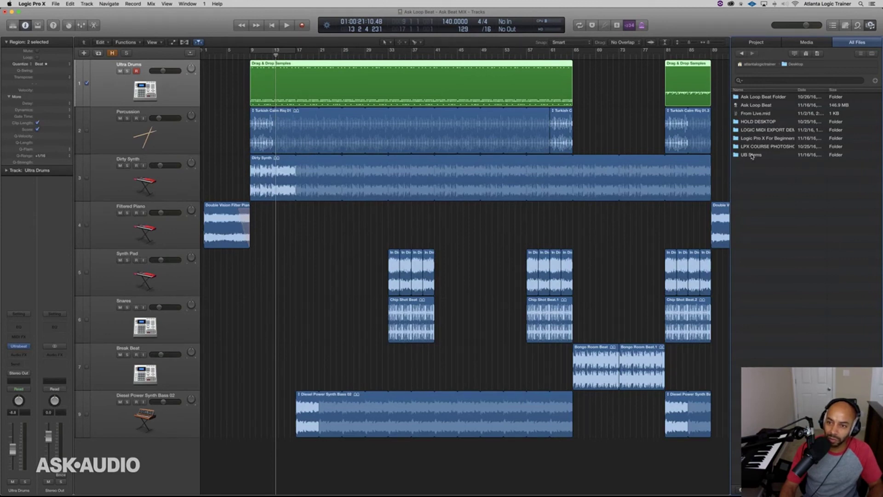
drag(751, 156, 185, 464)
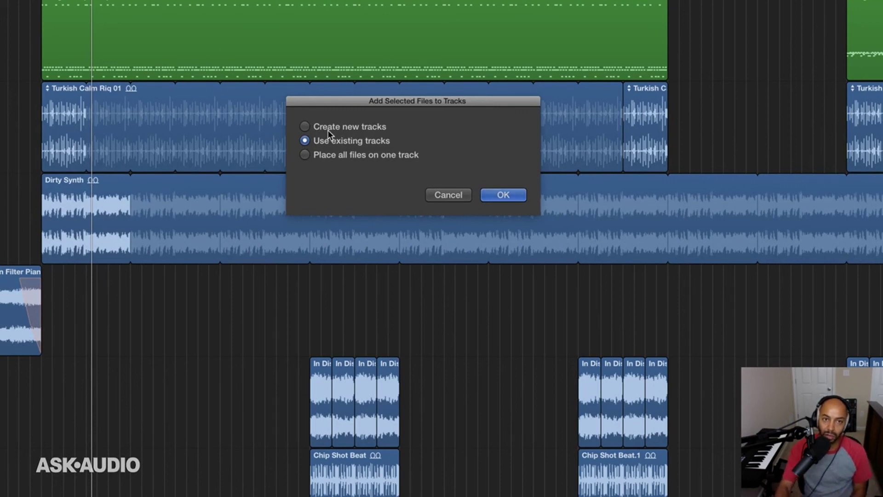
click(307, 126)
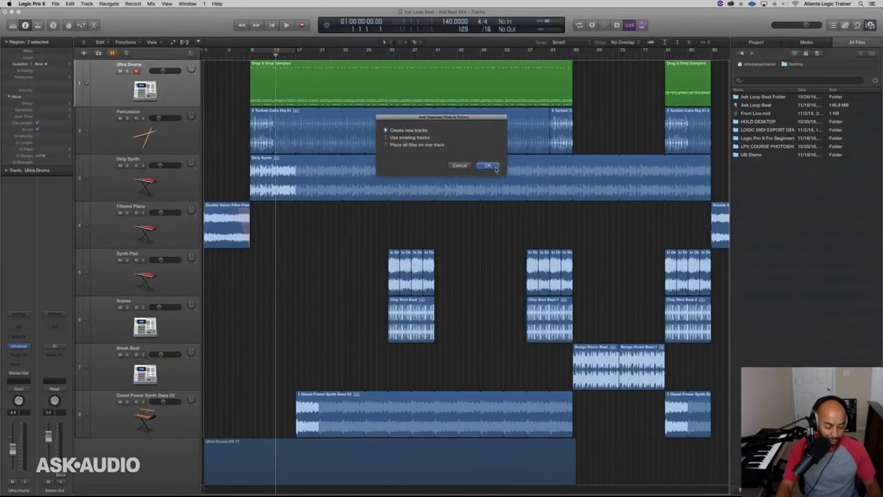
click(503, 195)
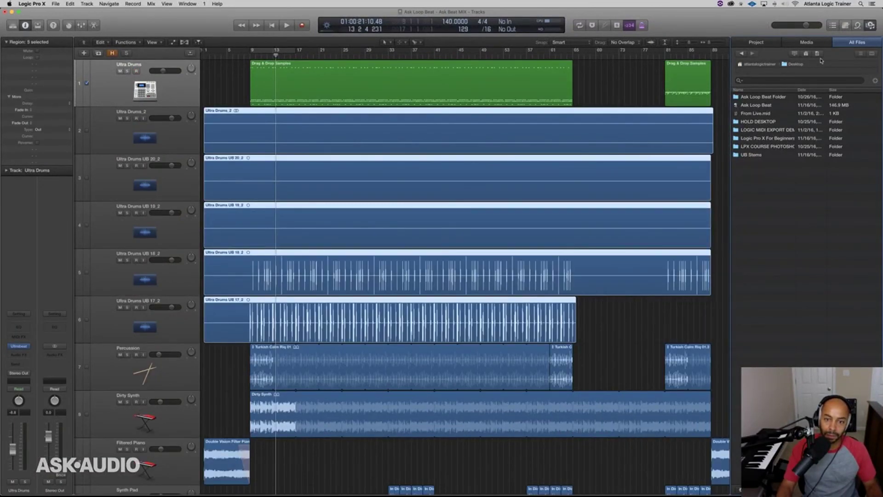
click(871, 27)
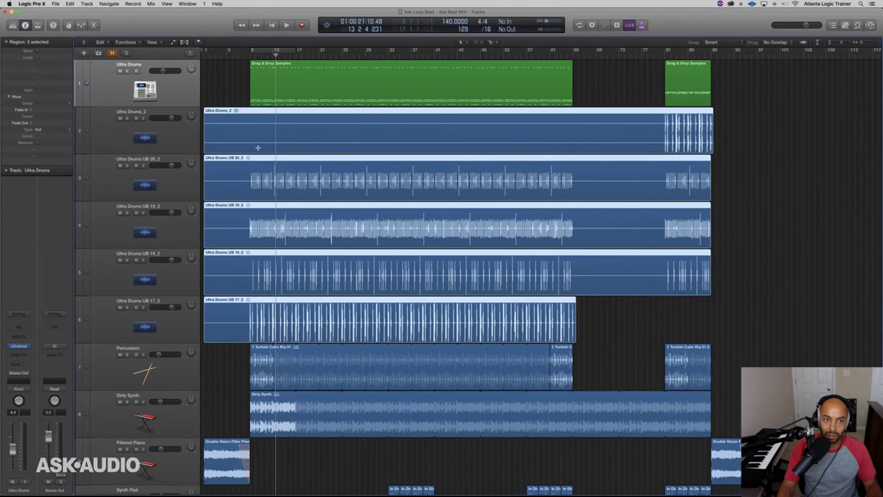
Briefly solo the original Ultra Drums instrument track, unsolo it and mute it
scroll(217, 124, down, 1)
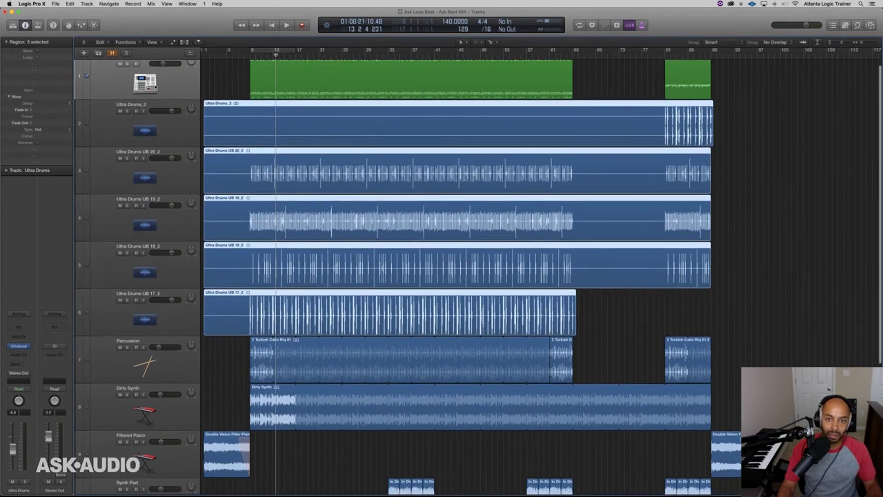
scroll(152, 87, up, 1)
click(128, 71)
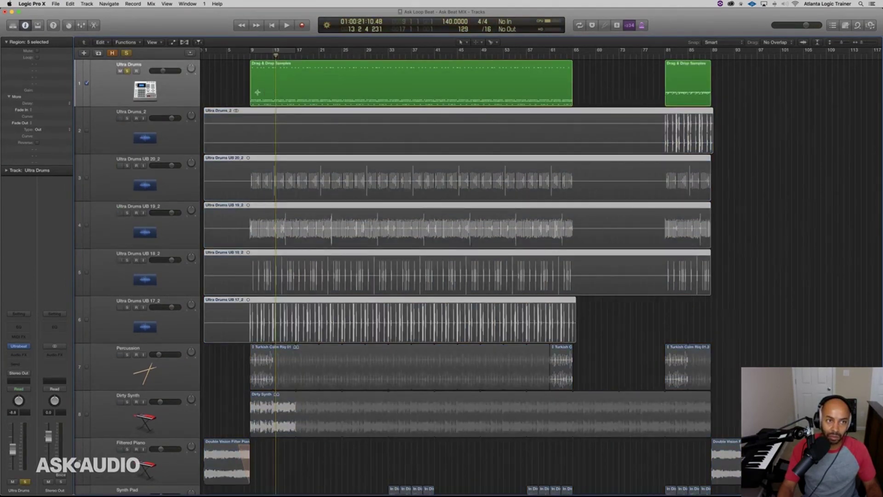
click(128, 71)
click(120, 72)
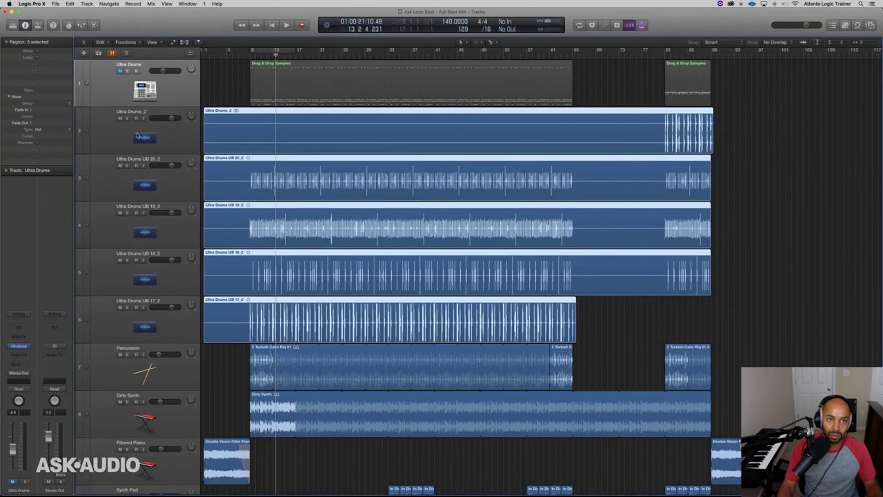
Solo the five imported Ultra Drums stem tracks, play them from about bar 9 and stop playback
drag(128, 118, 132, 307)
double_click(242, 55)
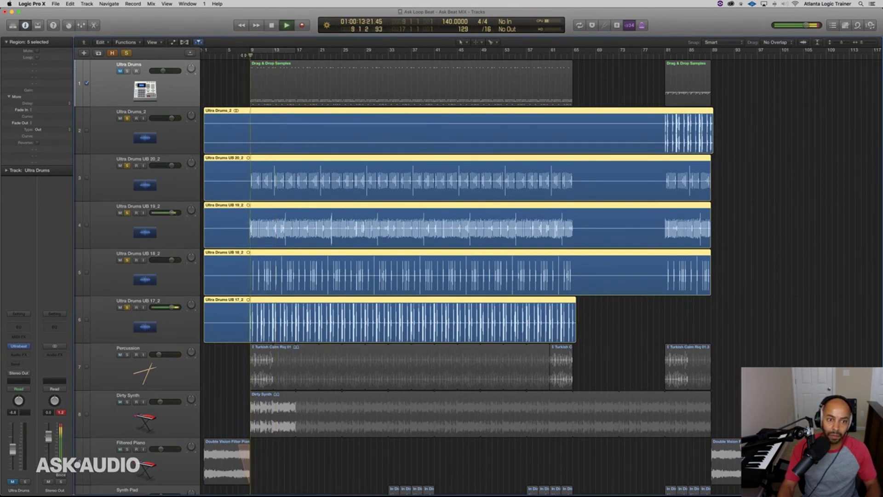
key(space)
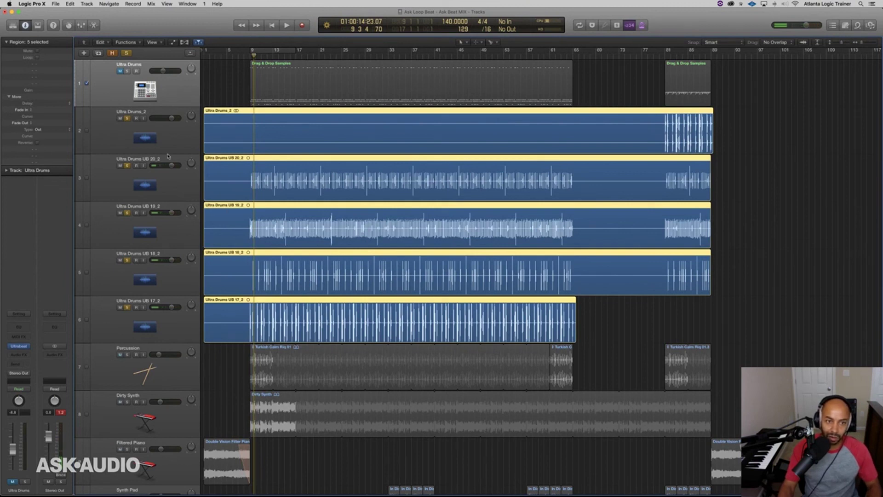
Select the five Ultra Drums stem tracks, lower their volumes together to about -9 dB and play them soloed
key(Down)
shift+click(178, 333)
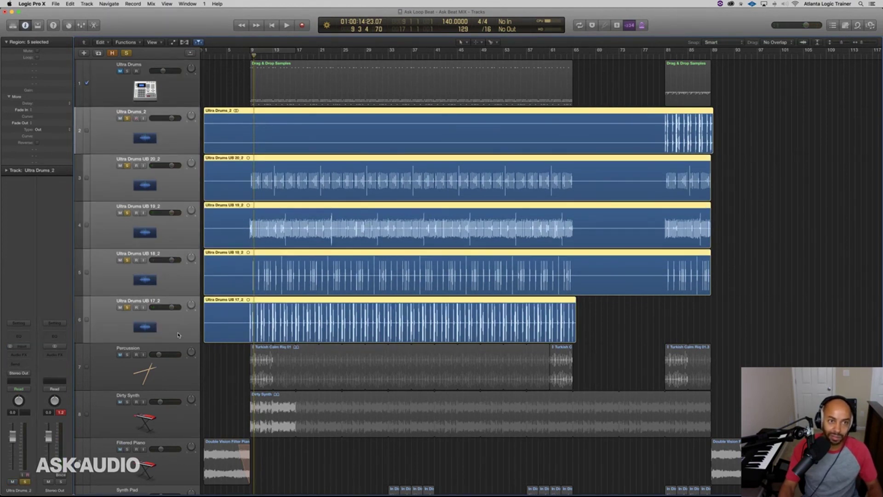
drag(172, 307, 163, 307)
key(space)
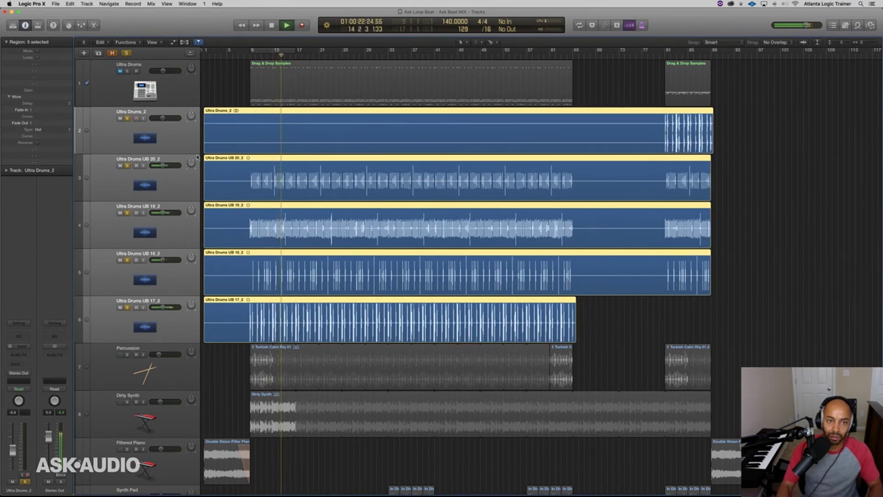
Unsolo the five stem tracks to hear them in the full mix, stop playback and deselect their regions
click(129, 119)
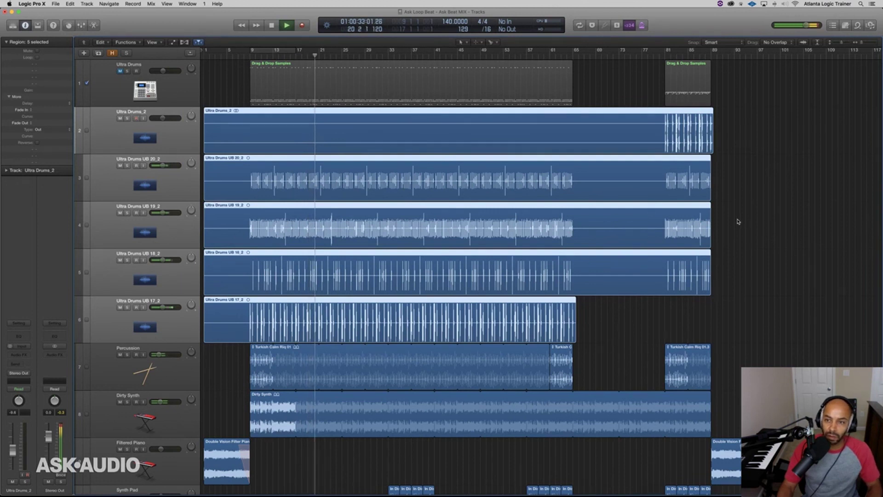
key(space)
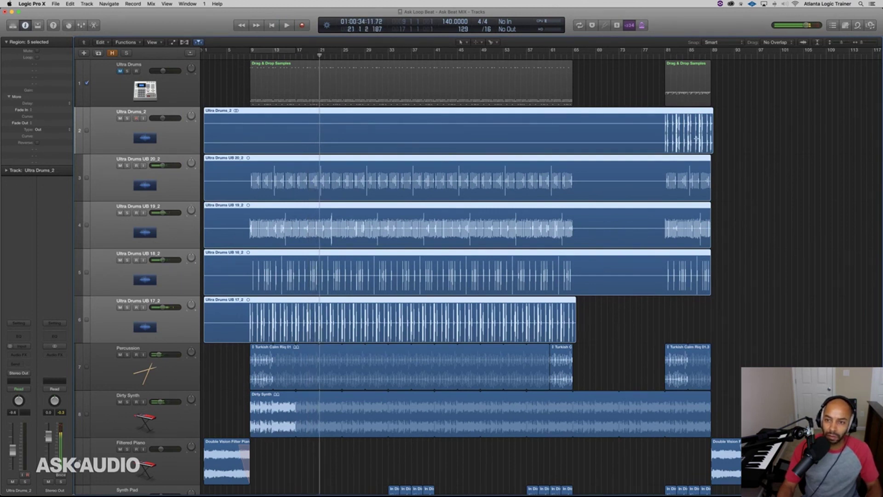
click(726, 162)
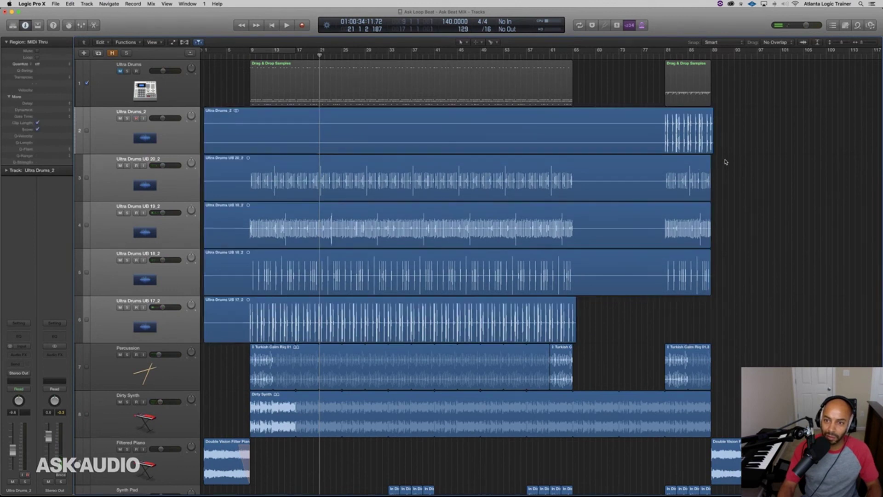
Play the full mix from about bar 81, solo the five Ultra Drums stem tracks again and stop playback
double_click(663, 58)
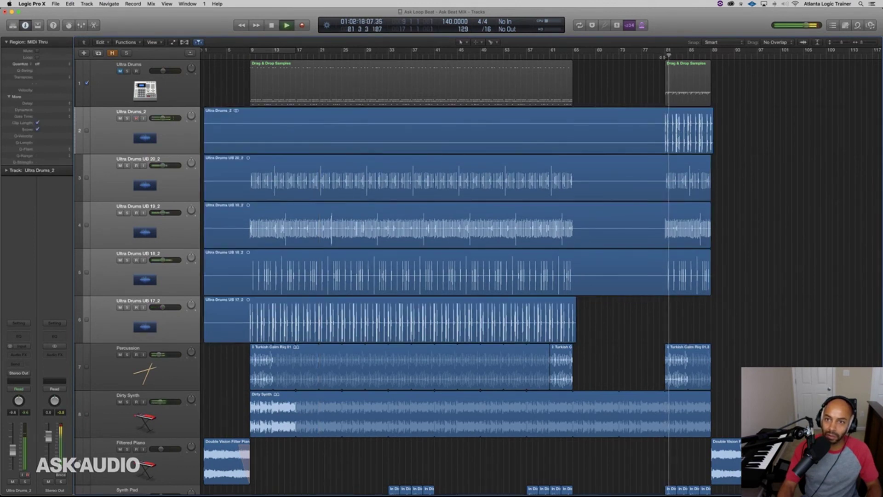
click(128, 119)
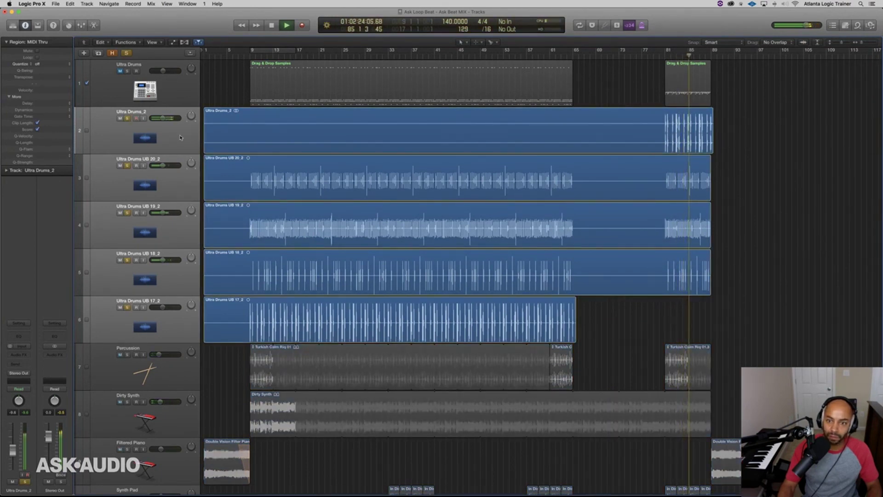
key(space)
Replay the soloed stems from about bar 81, and trim the end of the Ultra Drums_2 region back to about bar 81
click(127, 135)
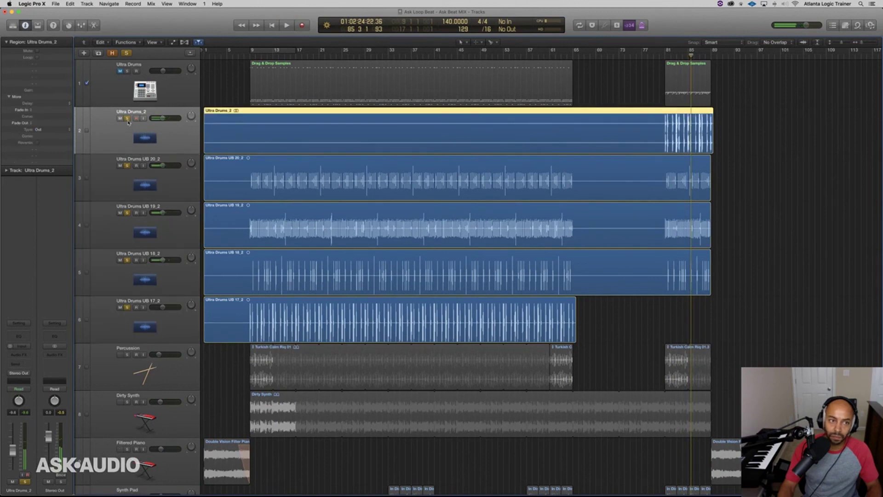
double_click(666, 56)
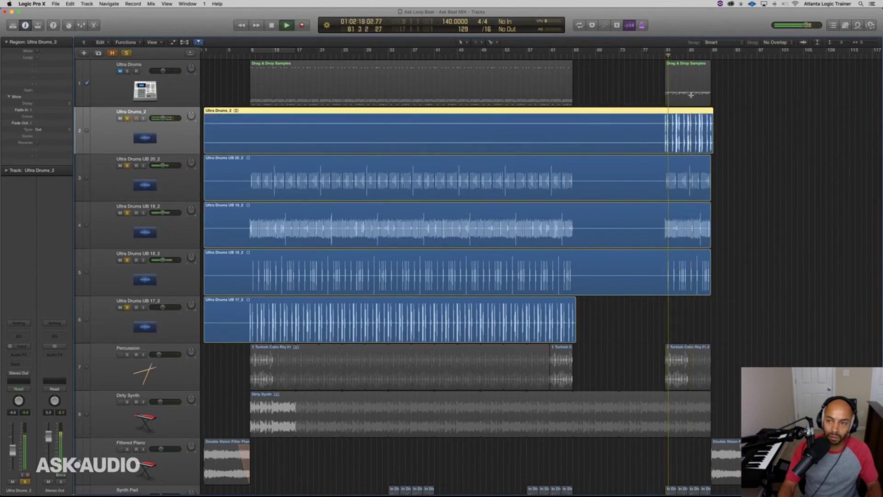
key(space)
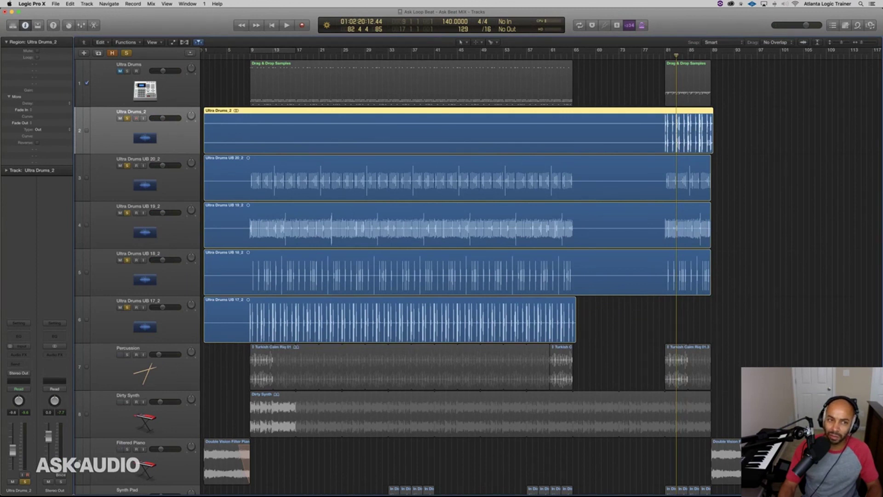
drag(711, 145, 665, 145)
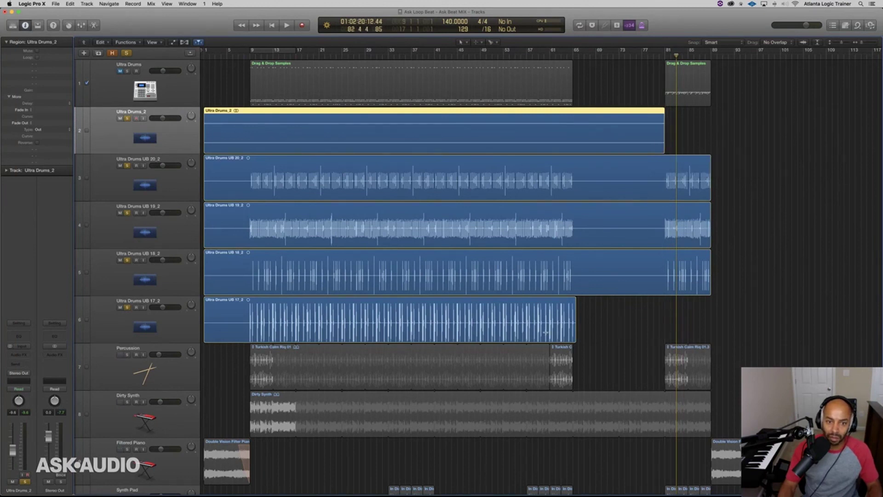